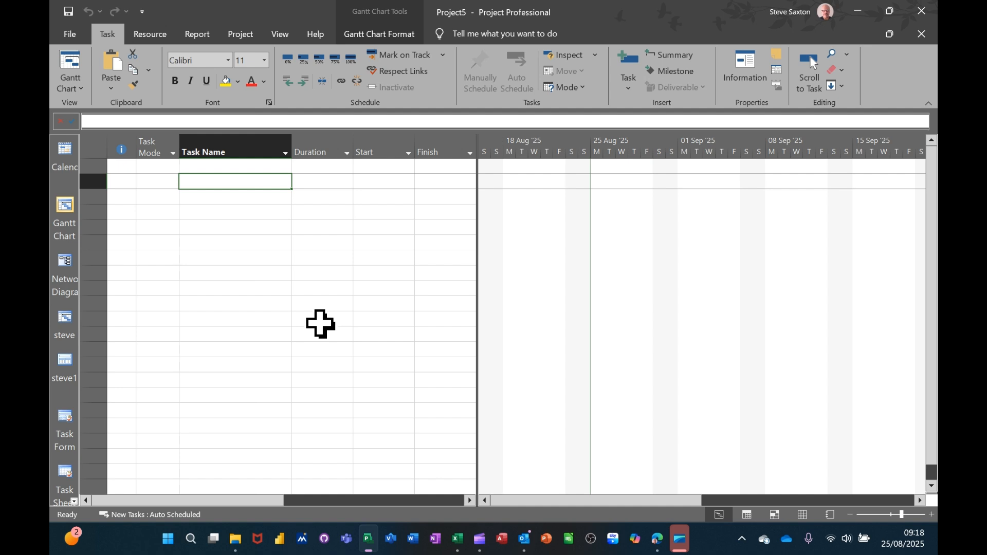
Enter three tasks from the first row of the task list: Project A, Task 1 and Task 2
left_click(251, 170)
type("Project A")
key("Return")
type("Task 1")
key("Return")
type("Task 2")
key("Return")
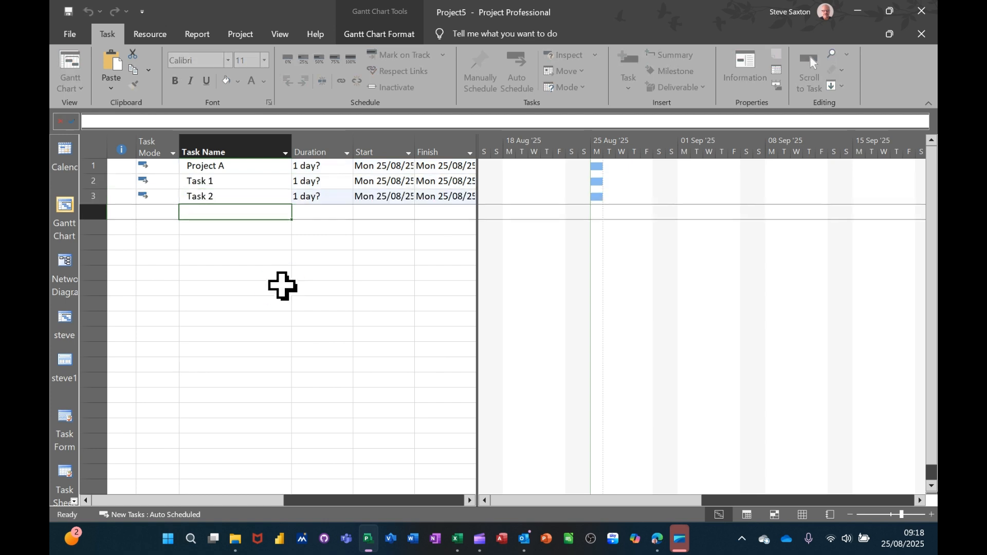
Indent Task 1 and Task 2 under Project A and set their durations to 2 and 3 days
left_click_drag(231, 181, 233, 194)
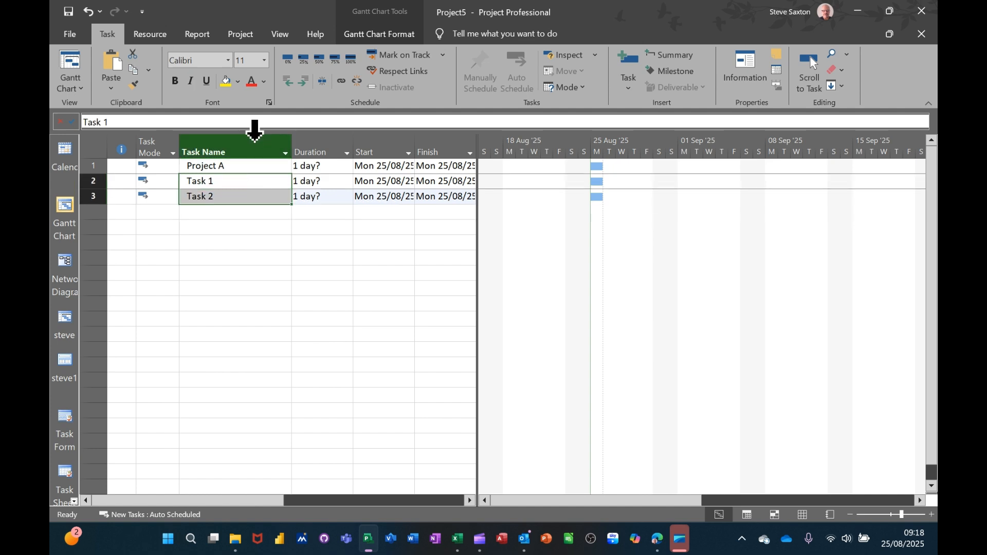
left_click(304, 81)
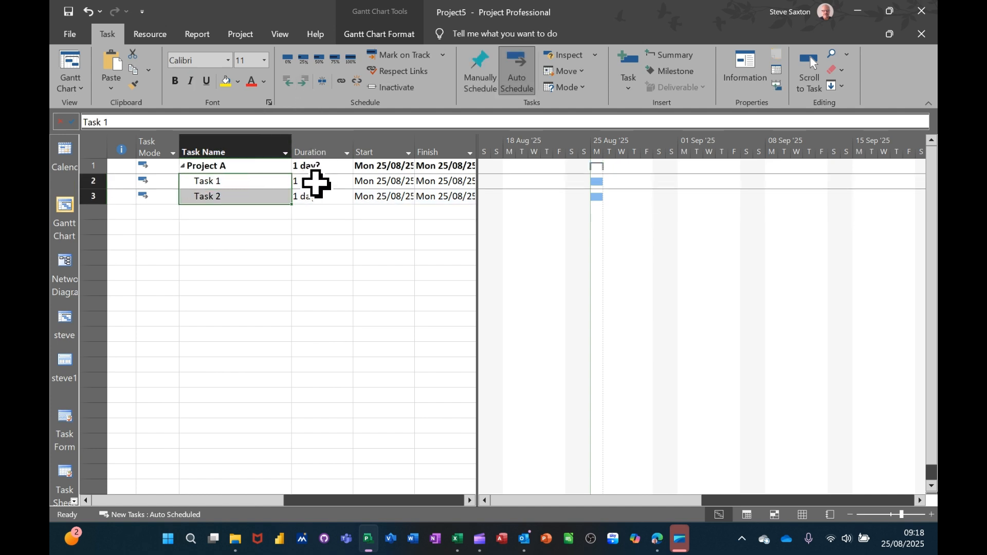
left_click(315, 181)
type("2")
key("Return")
type("3")
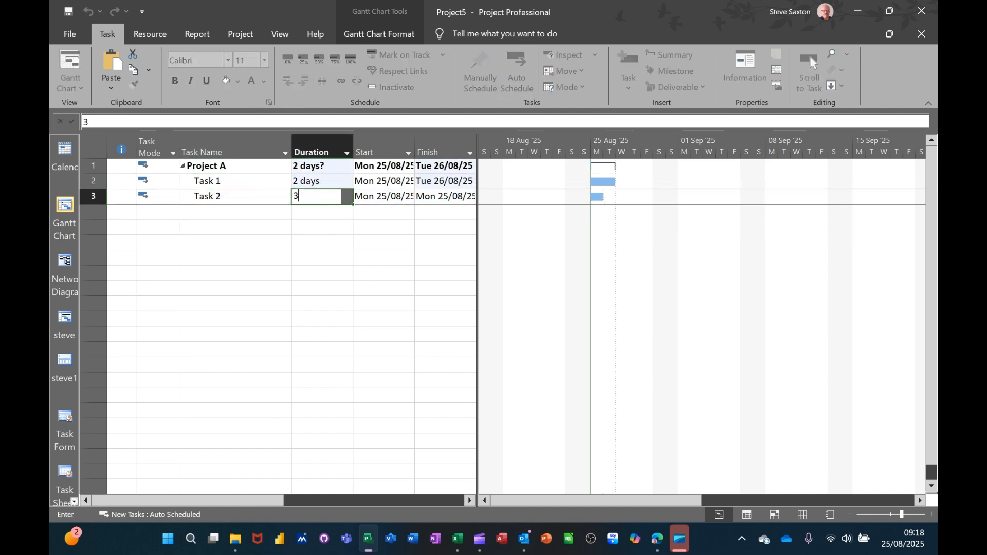
left_click(335, 236)
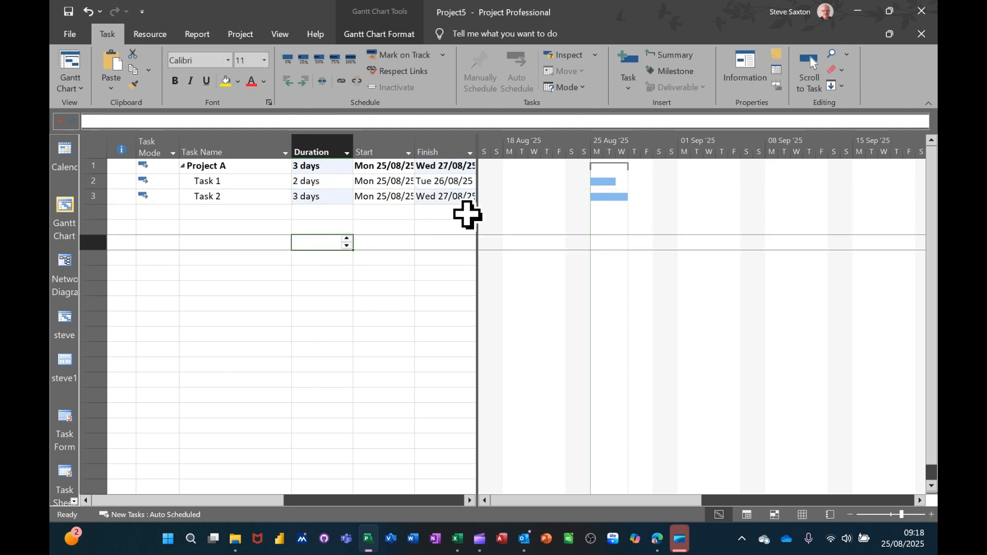
Widen the task table to reach the Predecessors column and set Task 2's predecessor to 2
left_click_drag(477, 220, 588, 220)
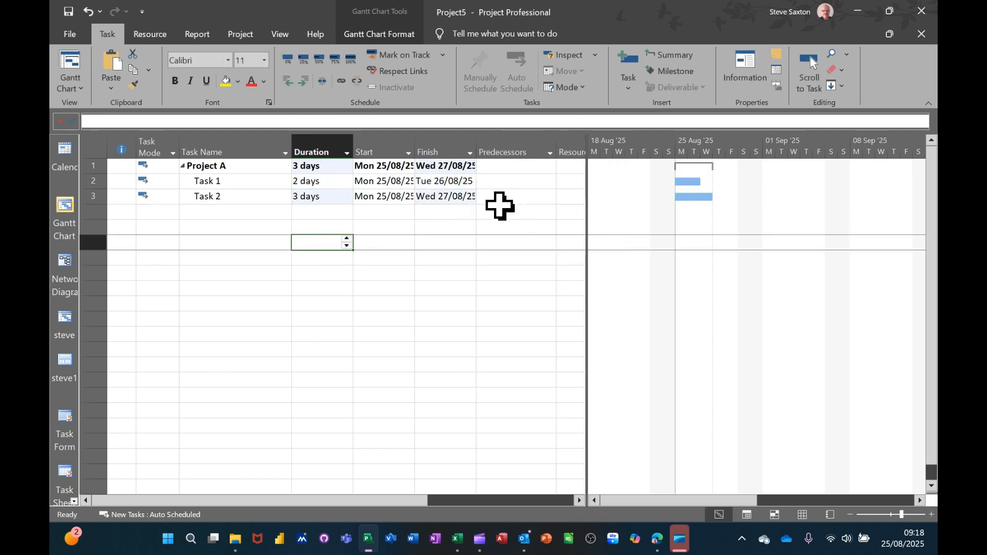
left_click(499, 199)
type("2")
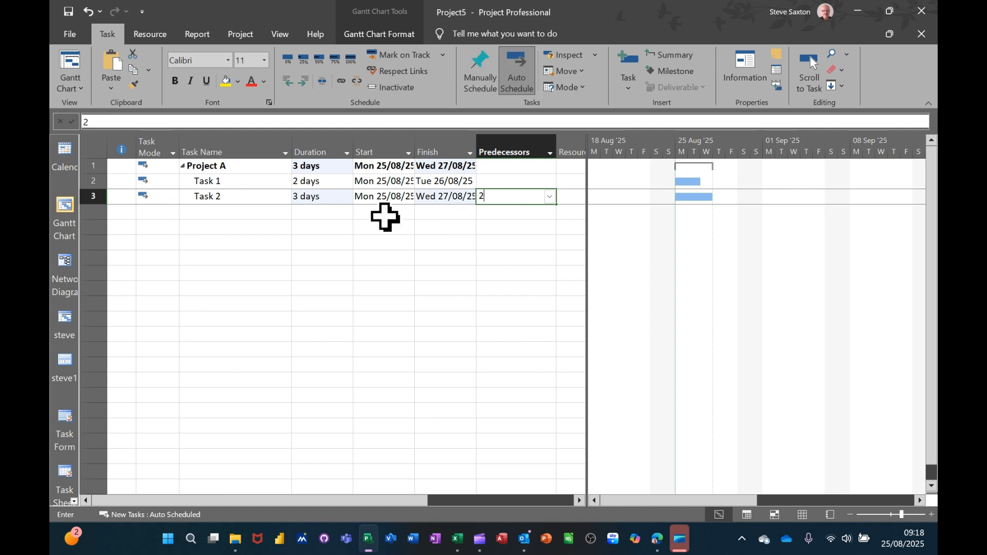
key("Return")
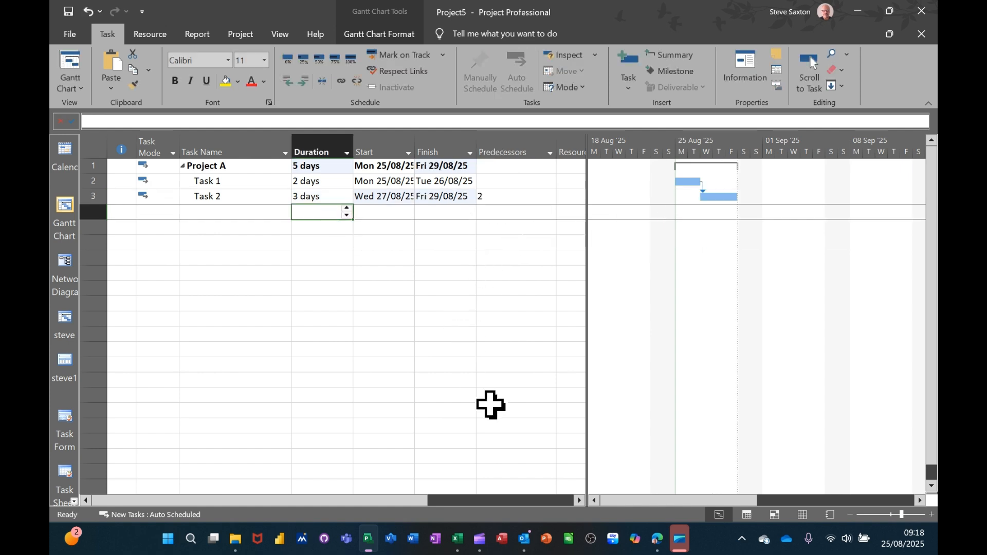
Add two people by first name as resources in the first two rows of the resource sheet
left_click(803, 515)
left_click(188, 157)
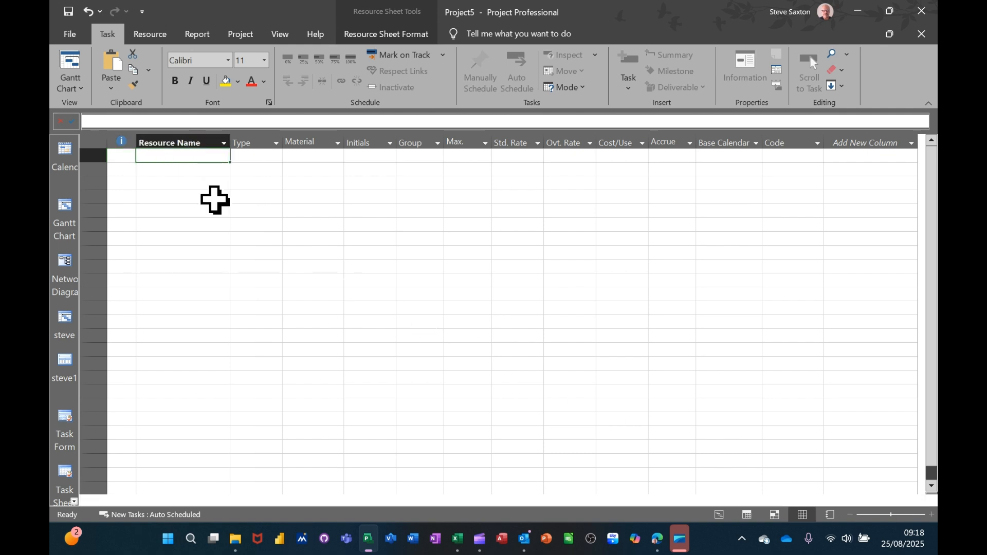
type("Bill")
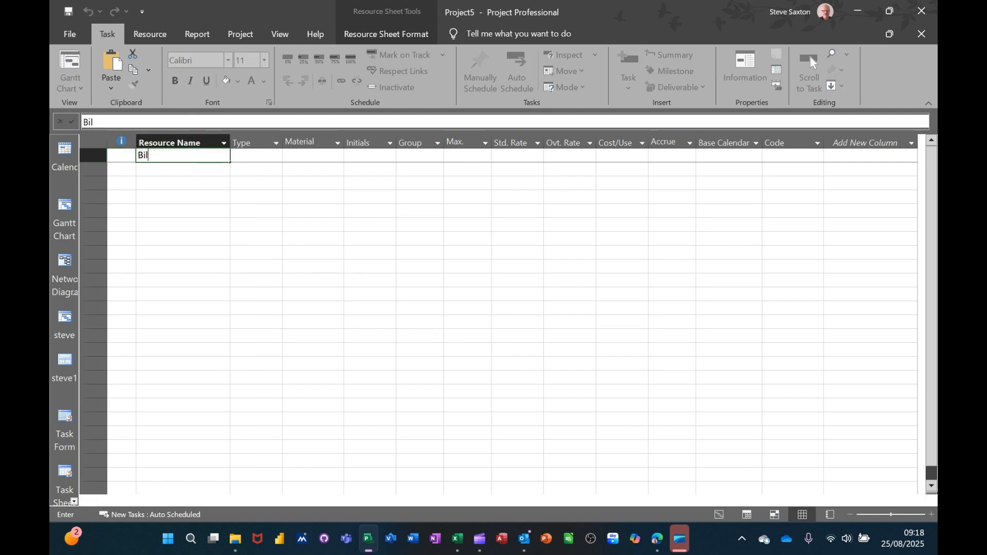
key("Return")
type("Ben")
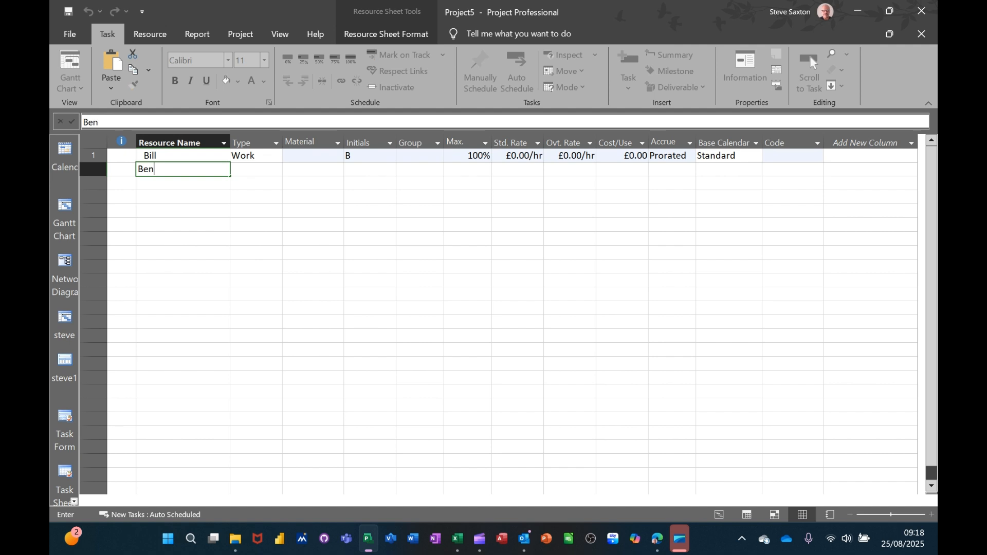
key("Return")
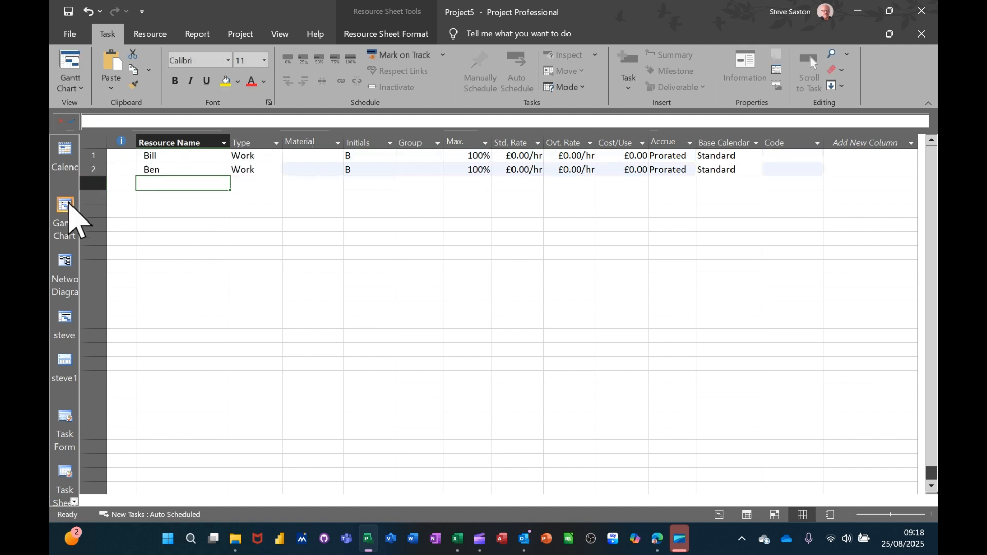
Return to the Gantt Chart and assign the second person from the resource sheet to Task 1
left_click(71, 216)
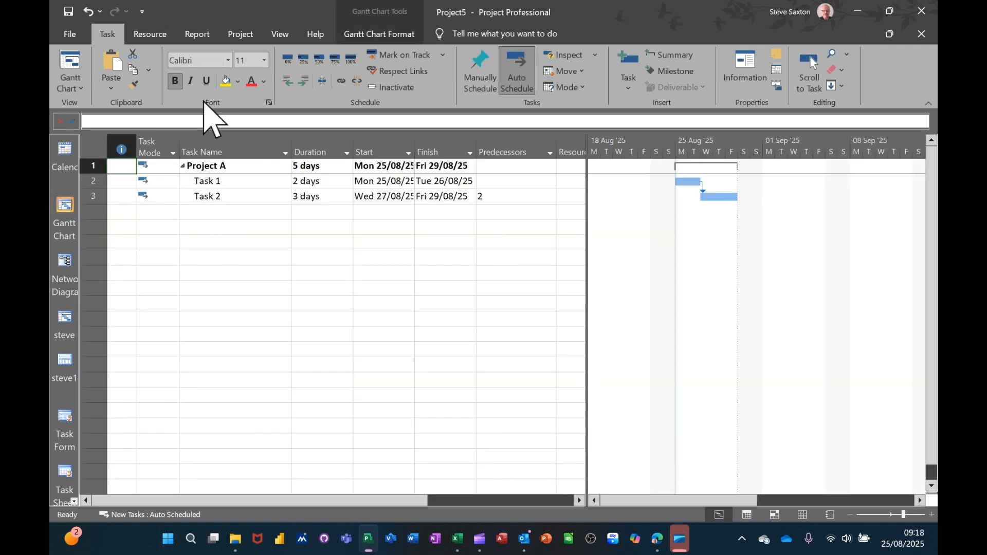
left_click(150, 35)
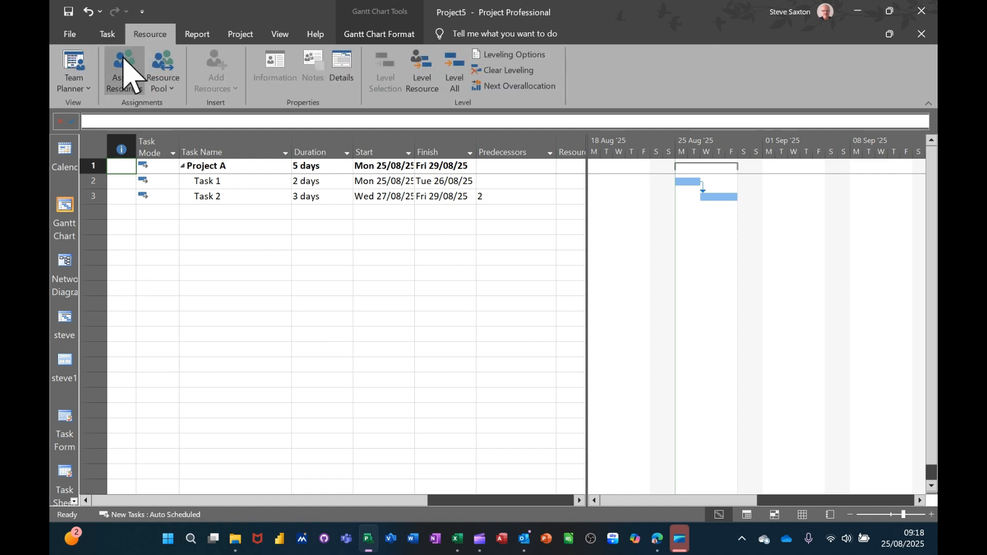
left_click(122, 62)
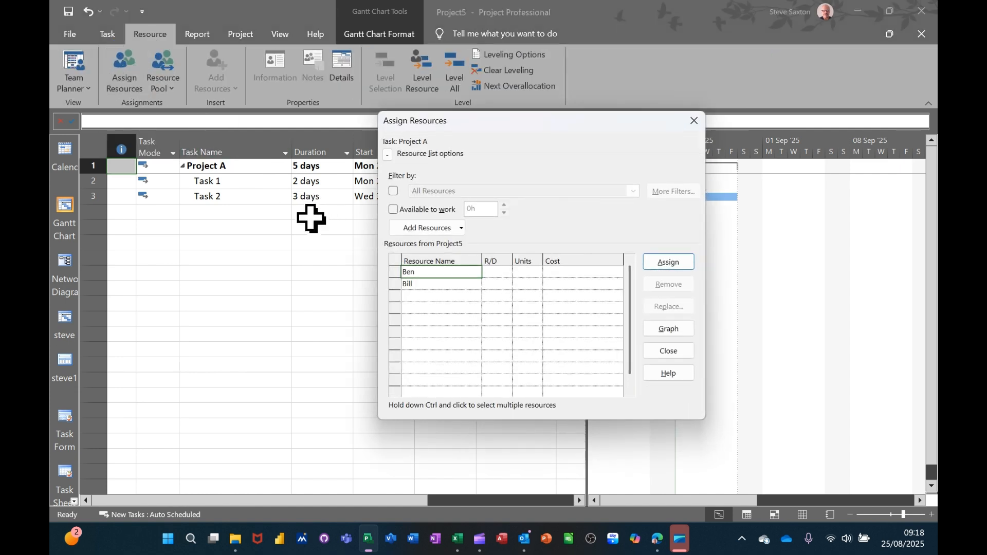
left_click_drag(495, 118, 566, 106)
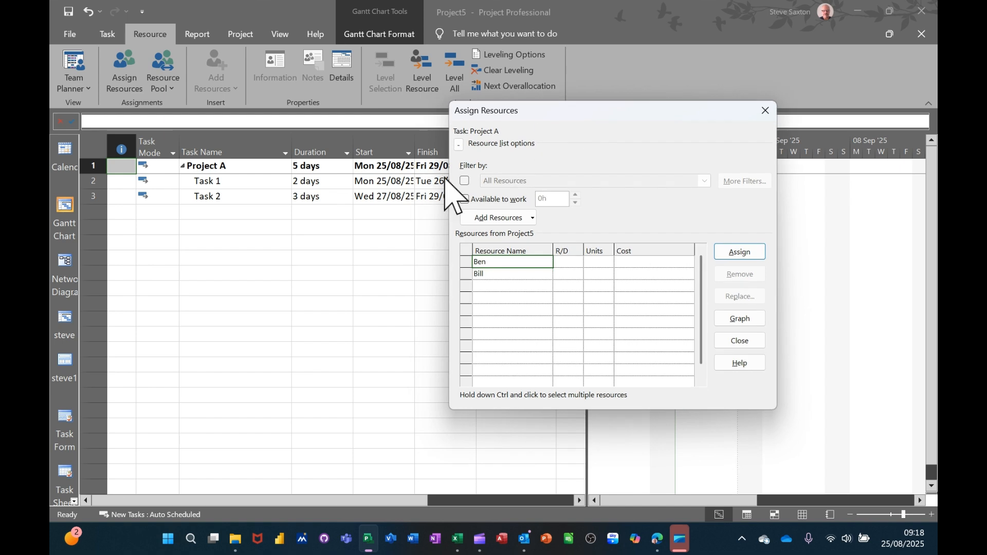
left_click(239, 183)
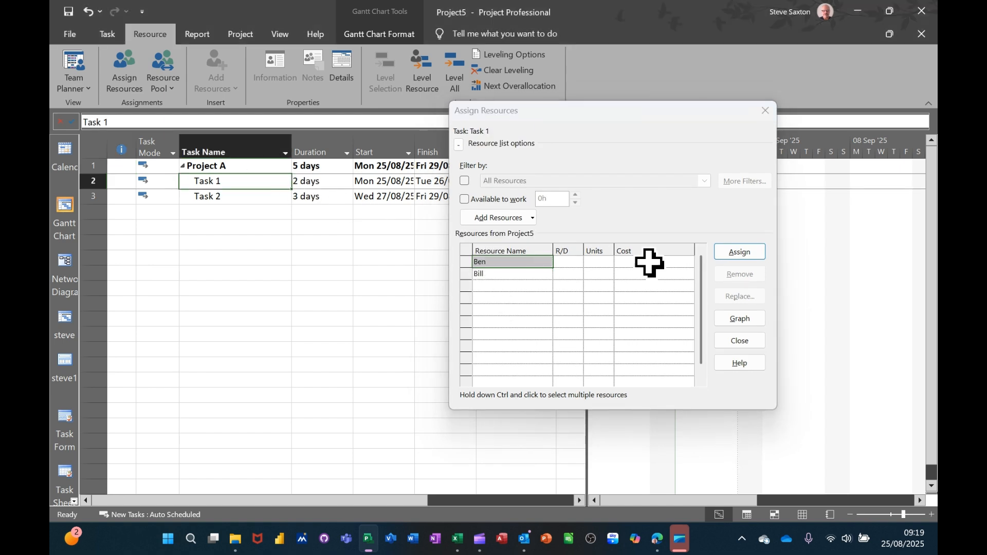
left_click(740, 252)
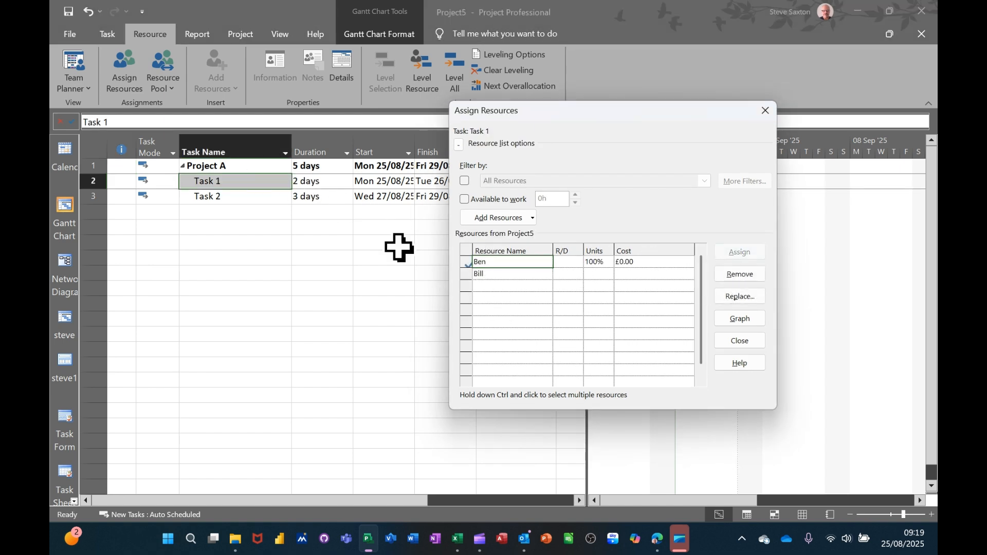
Assign the first person from the resource sheet to Task 2 and finish assigning resources
left_click(247, 197)
left_click(506, 274)
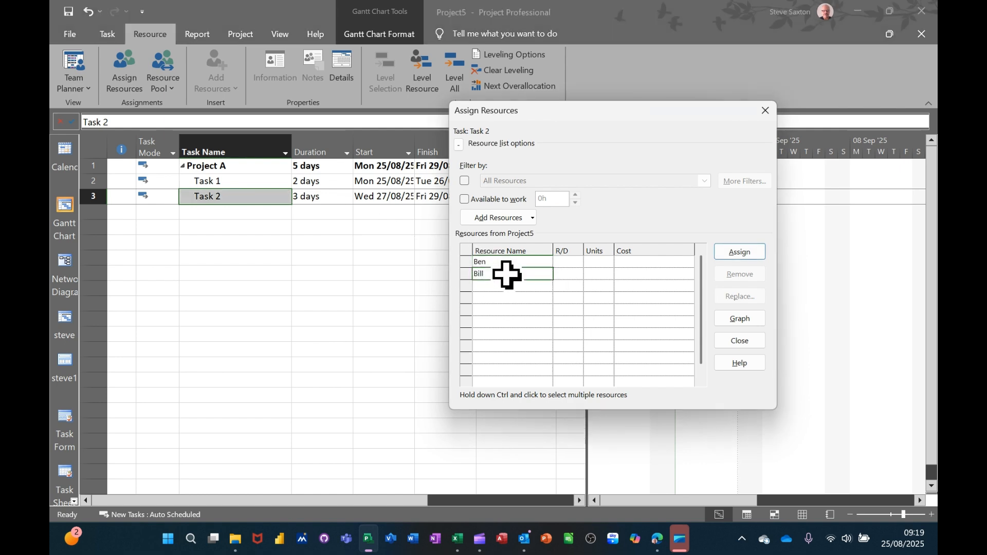
left_click(729, 257)
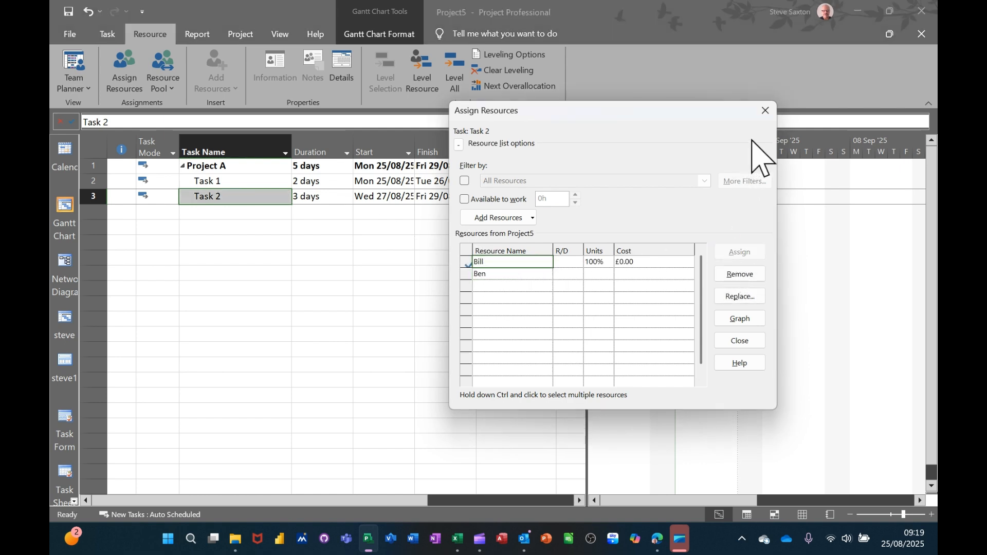
left_click(765, 111)
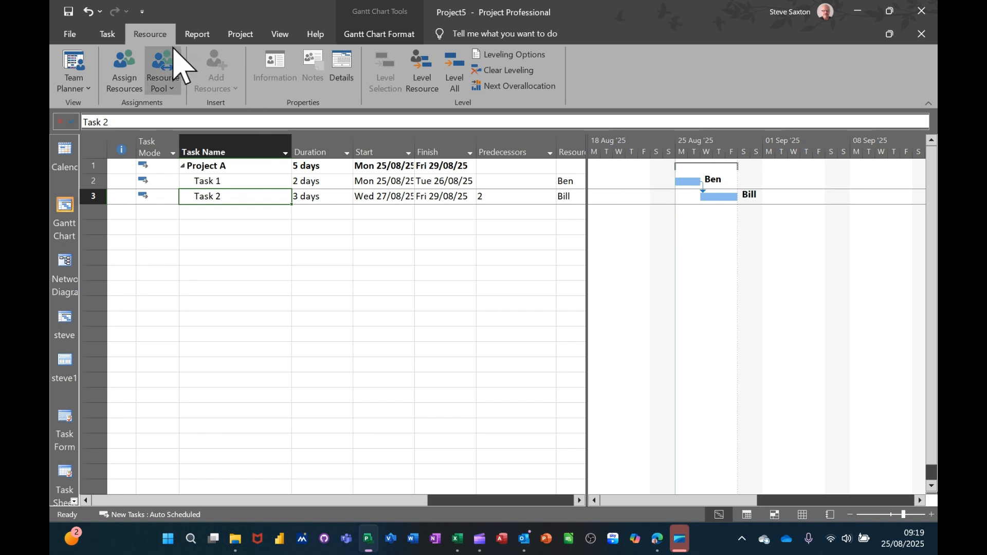
Save the project in the Documents folder under the file name Project A
left_click(69, 11)
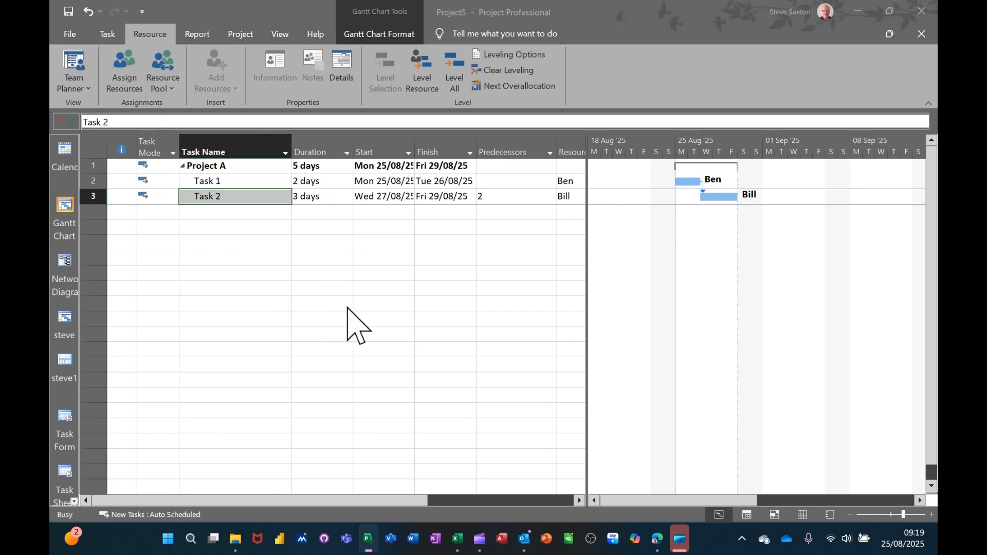
type("Project A")
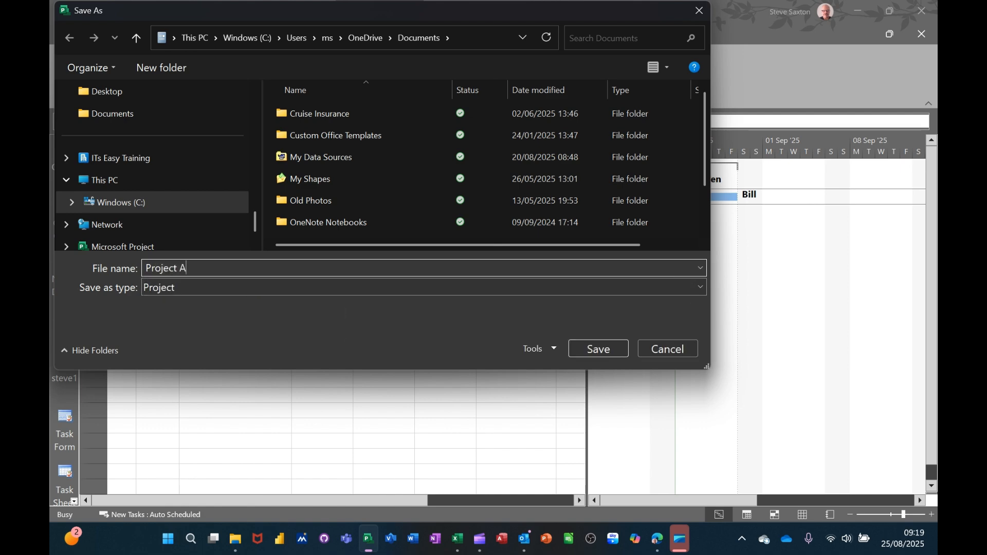
key("Return")
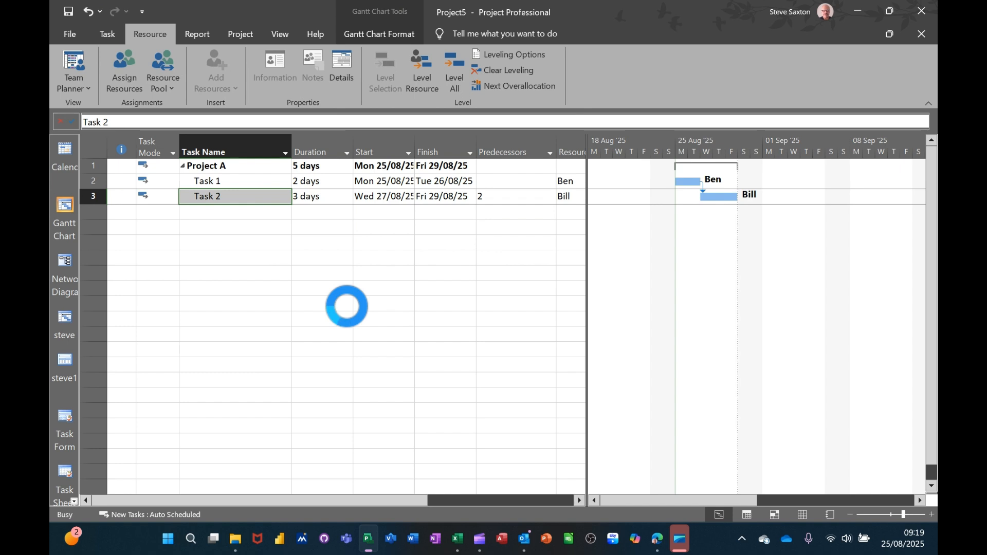
left_click(288, 243)
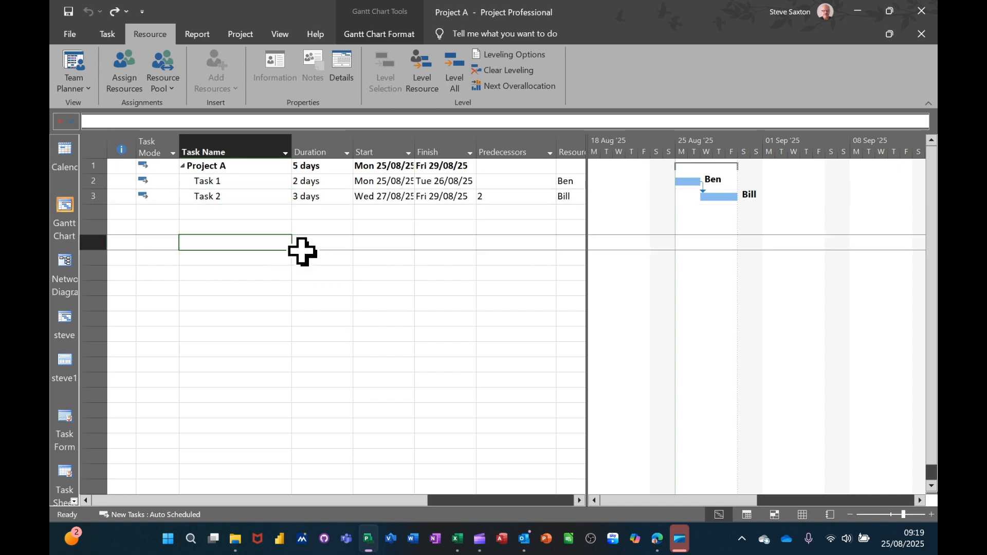
Create a new blank project and enter the tasks Project B, Task 1 and Task 2
key("ctrl+n")
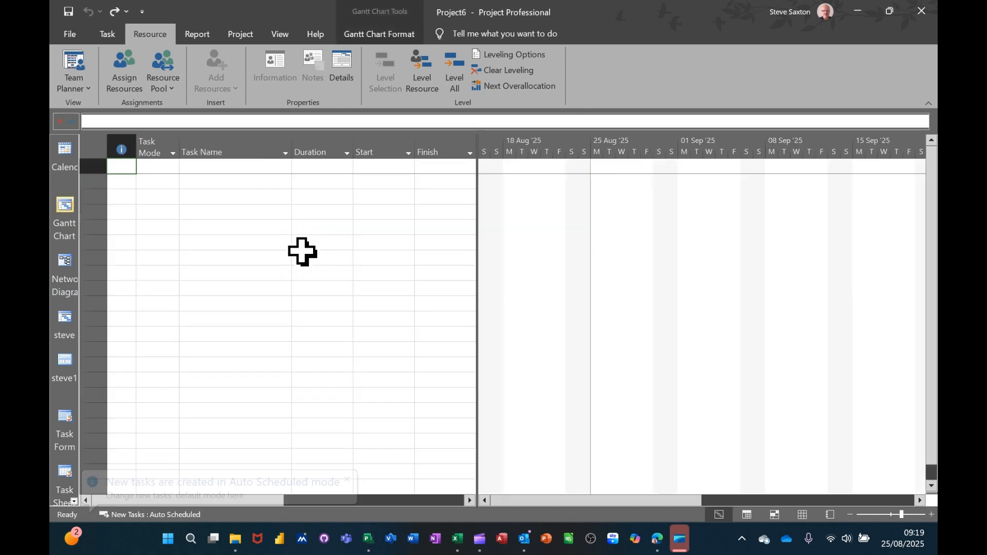
left_click(230, 165)
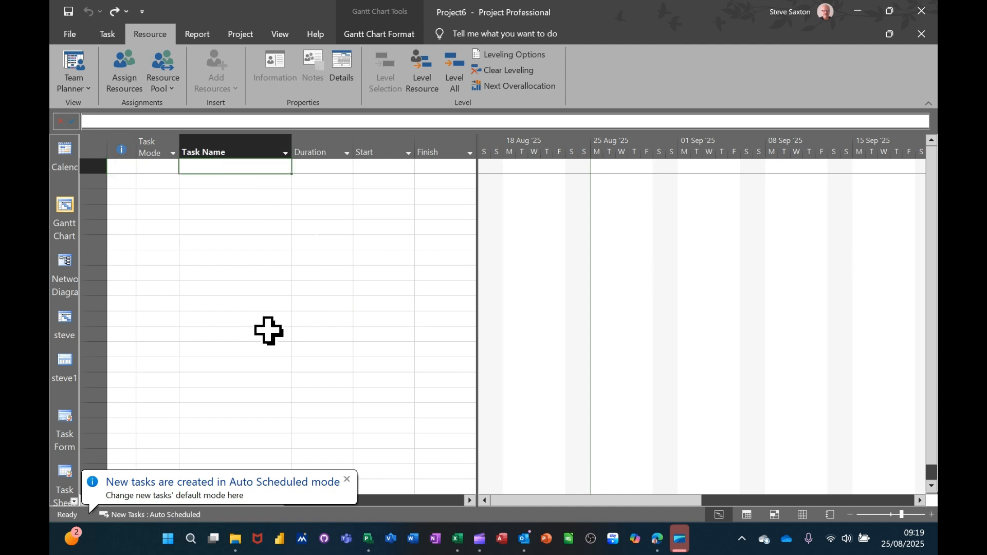
type("Project B")
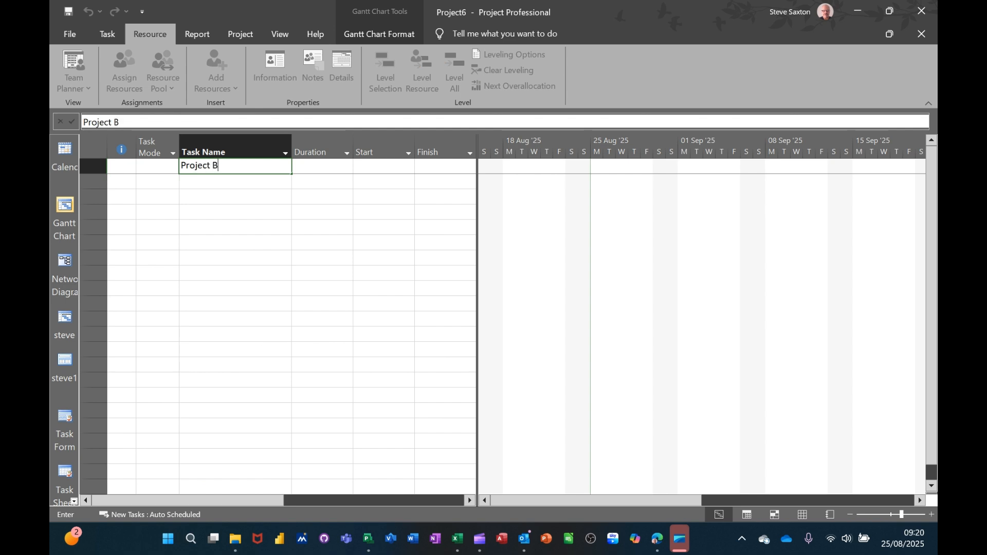
key("Return")
type("Task 1")
key("Return")
type("Task 2")
key("Return")
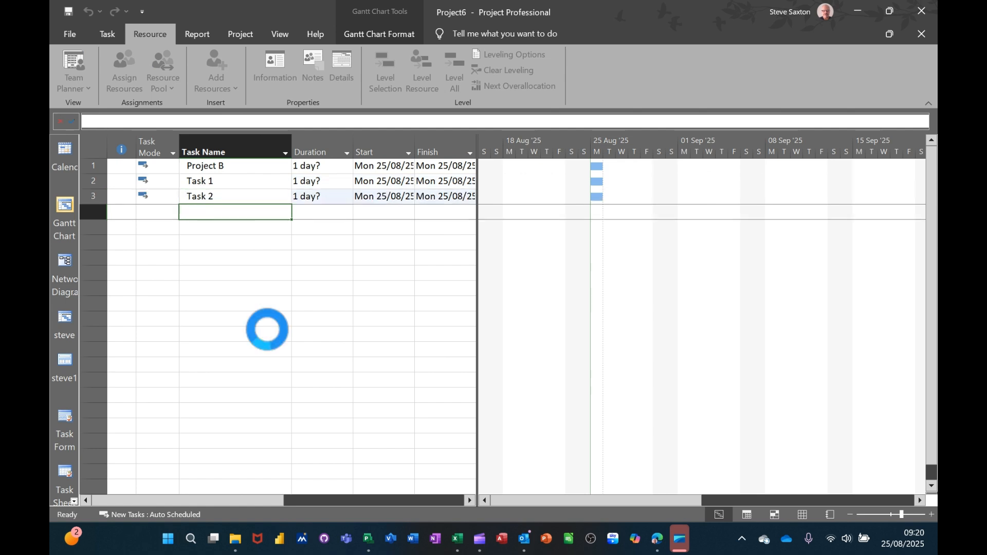
Indent Task 1 and Task 2 under Project B and set their durations to 3 and 6 days
left_click_drag(252, 184, 252, 195)
left_click(108, 36)
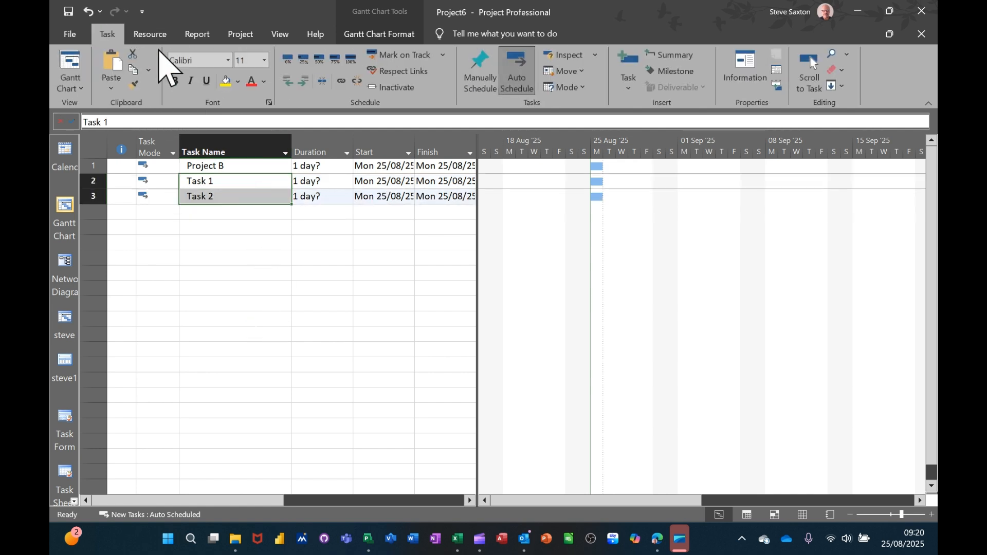
left_click(303, 81)
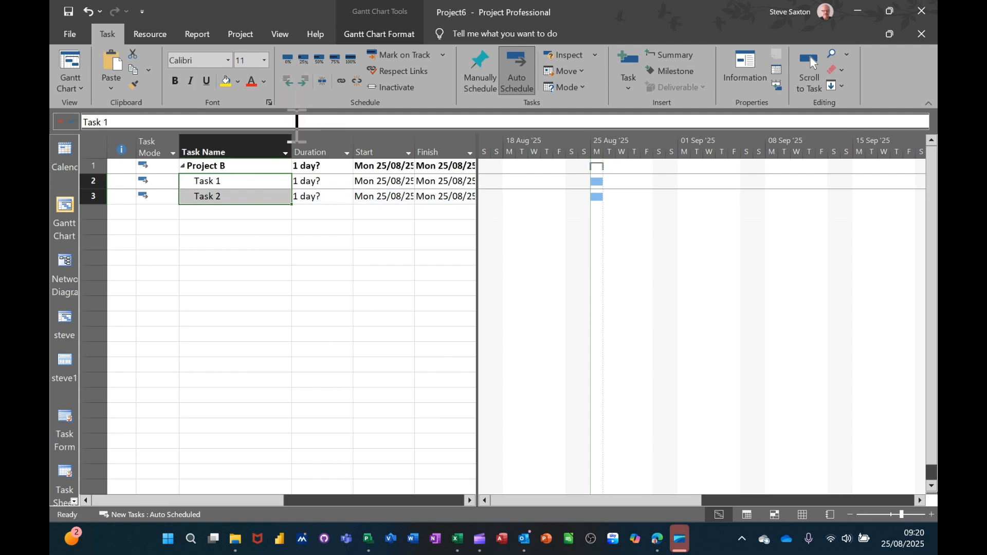
left_click(320, 180)
type("3")
key("Return")
type("6")
key("Return")
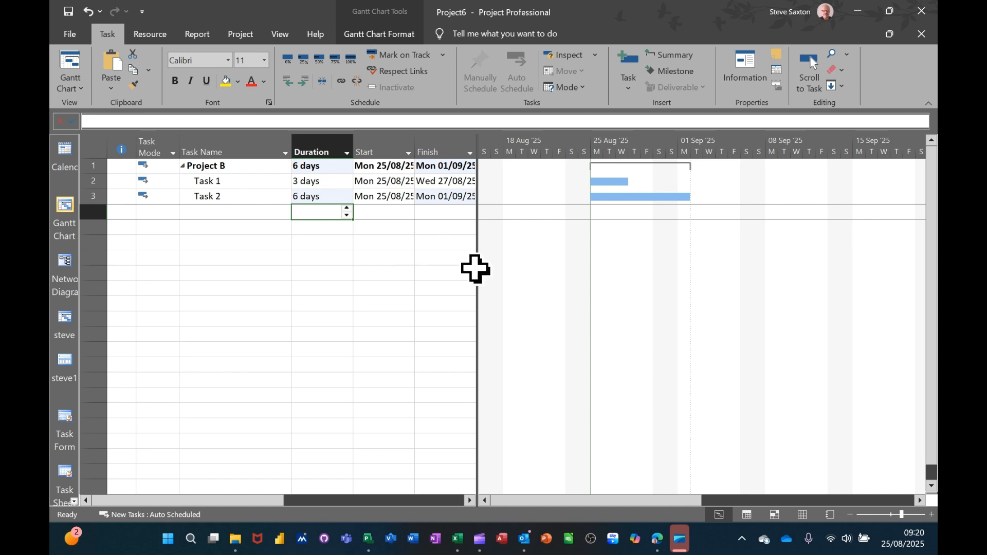
Widen Project B's task table to reach the Predecessors column and set Task 2's predecessor to 2
left_click_drag(477, 268, 579, 267)
left_click(514, 201)
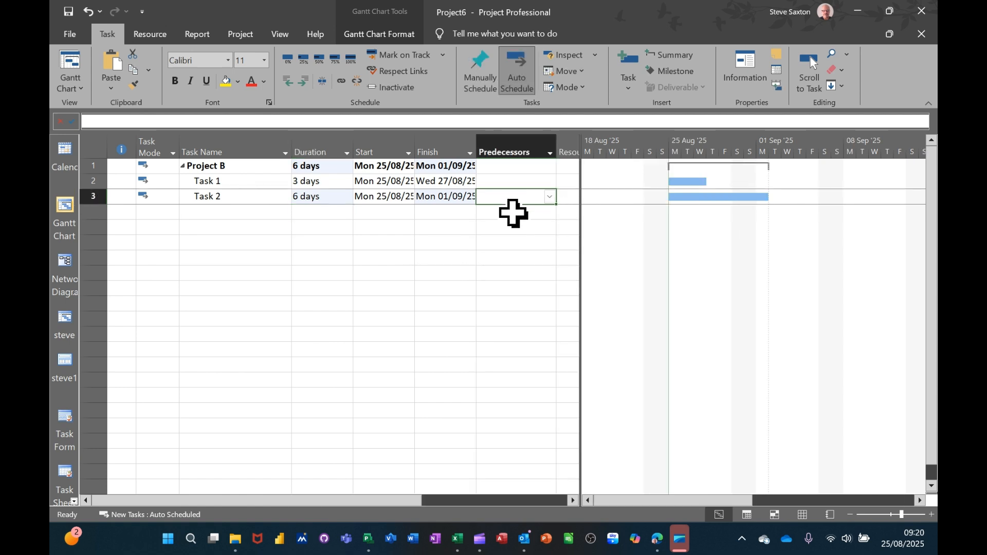
type("2")
left_click(345, 224)
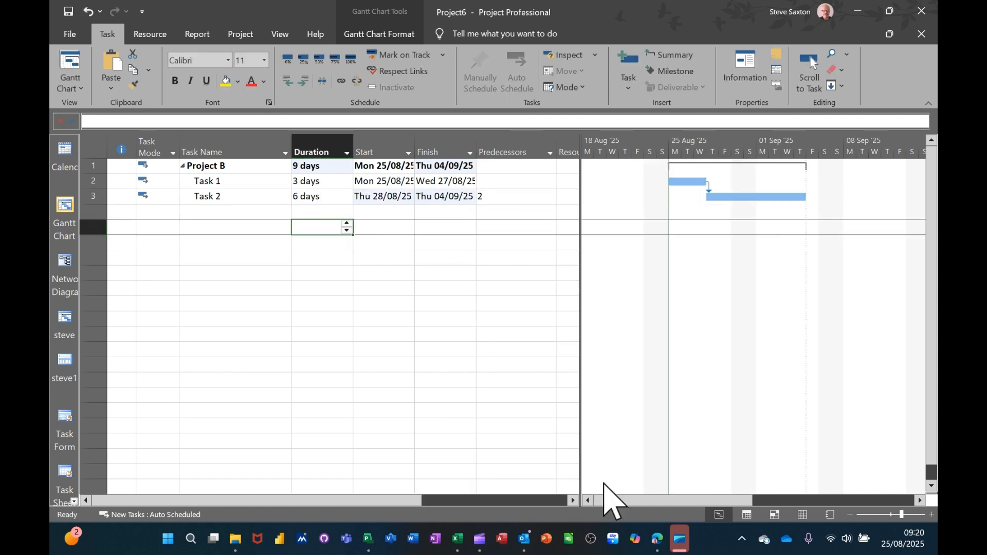
Add two people to Project B's resource sheet, entering each one's first name as the resource name
left_click(803, 515)
left_click(193, 159)
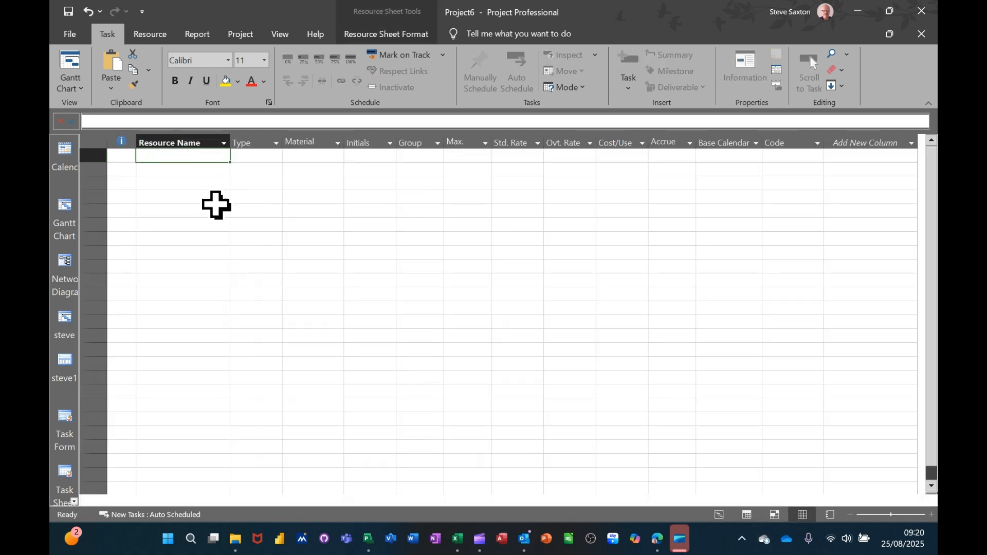
type("Bi")
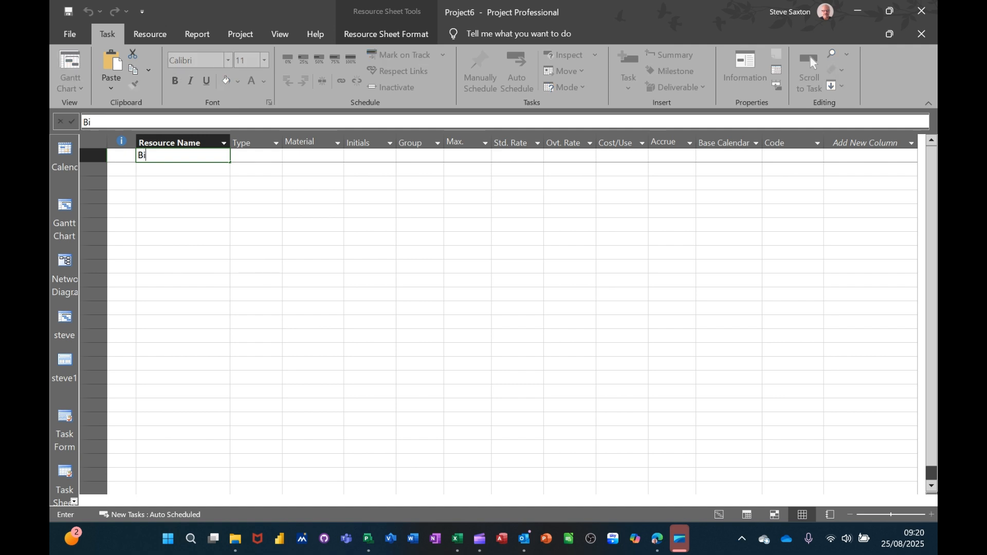
type("ll")
key("Return")
type("Ben")
key("Return")
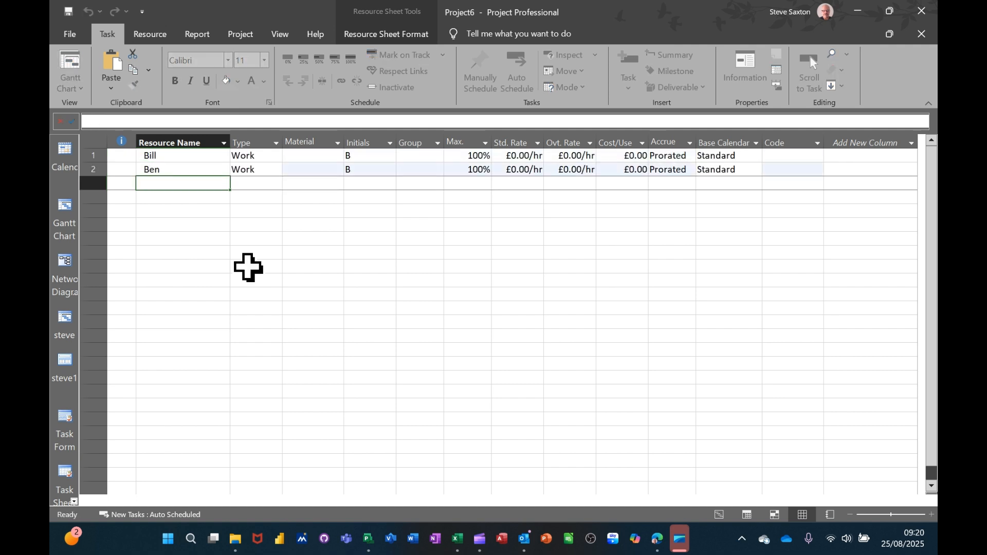
Return to the Gantt Chart and save the project in the Documents folder under the file name Project B
left_click(71, 213)
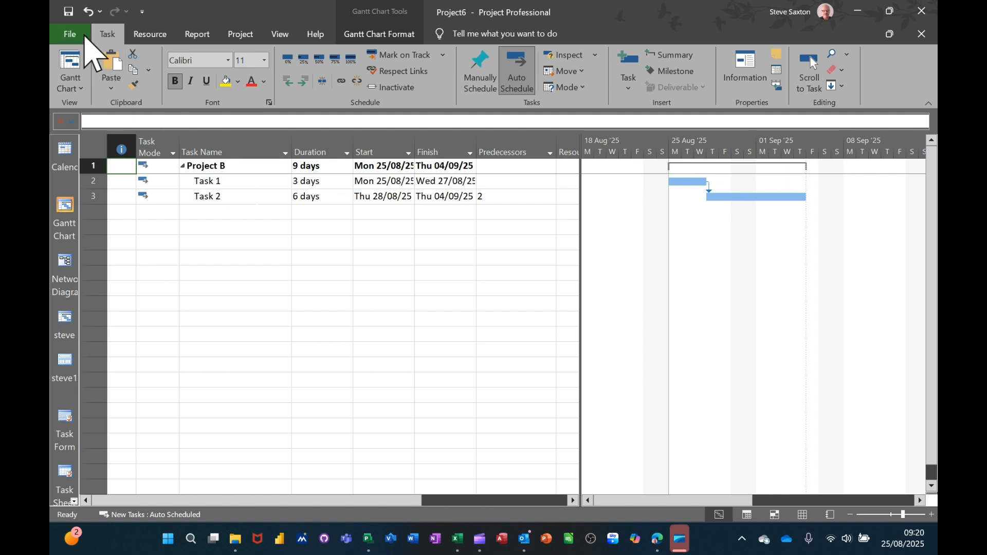
left_click(70, 11)
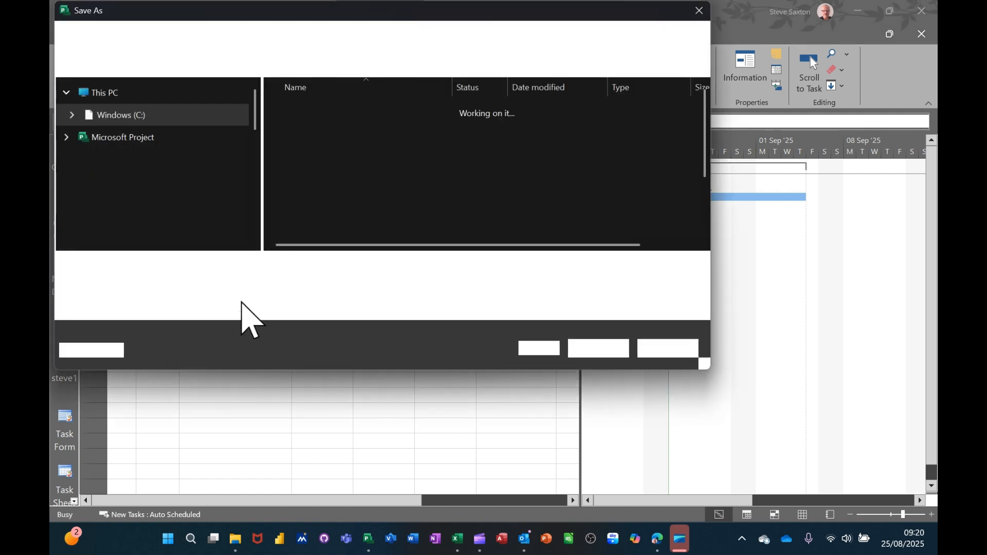
type("P")
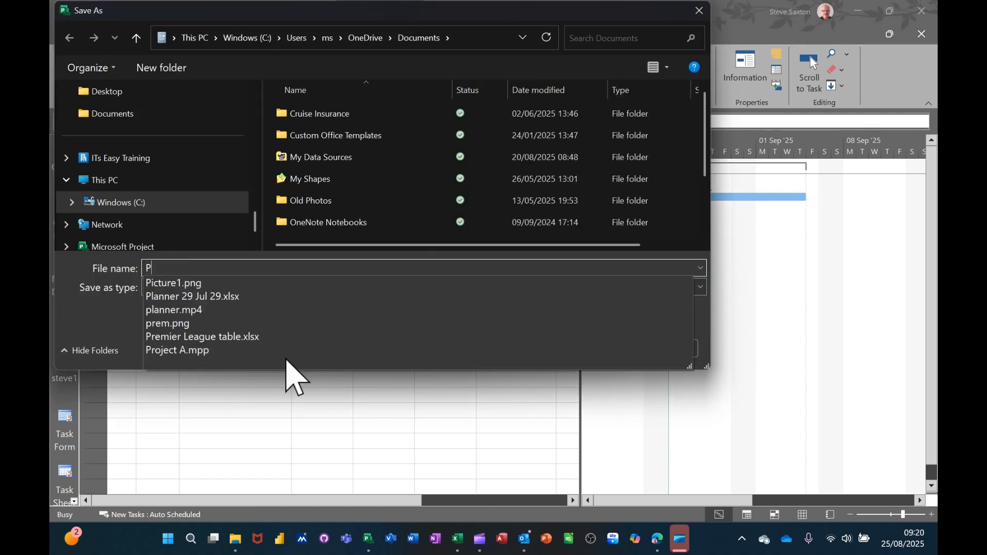
type("roject B")
key("Return")
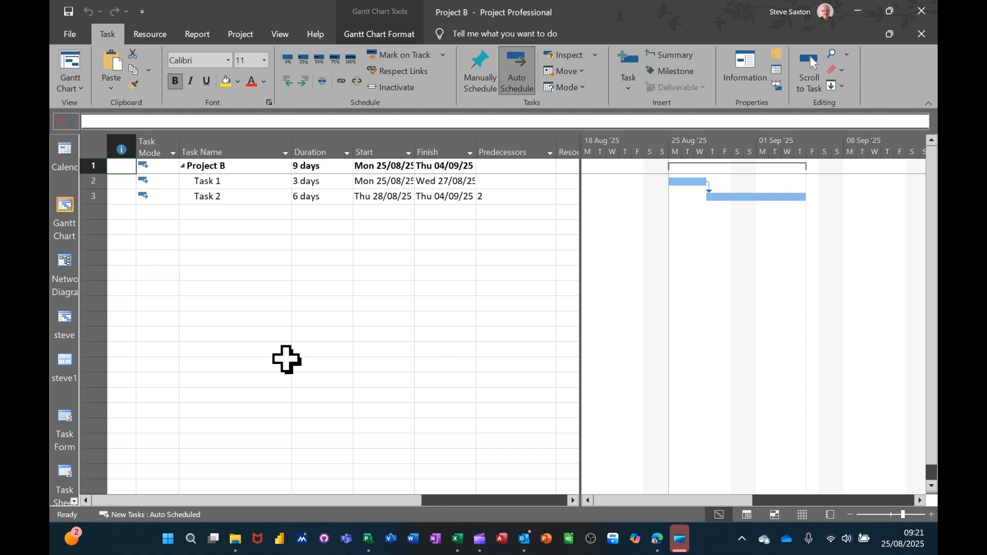
Create a new blank project and enter a first task named Master
key("ctrl+n")
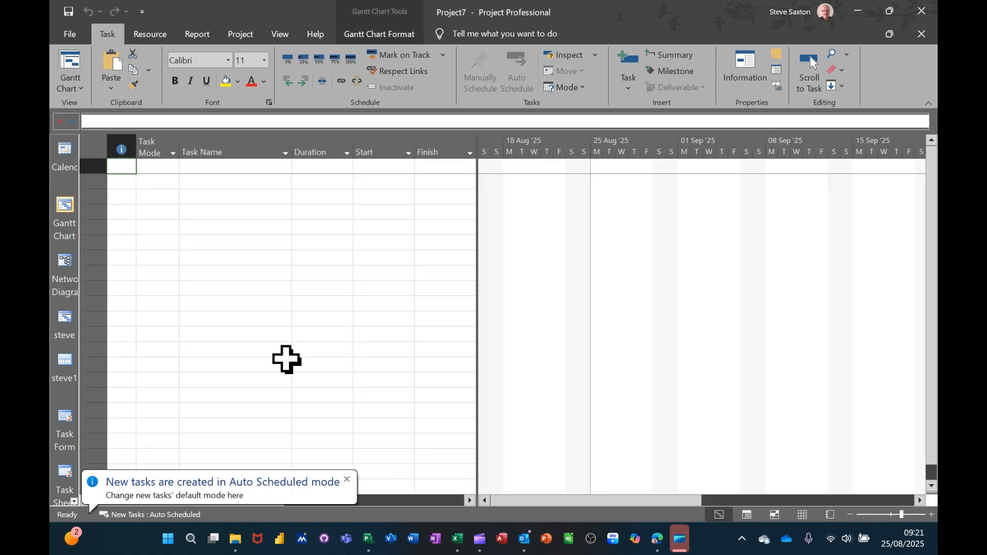
left_click(235, 169)
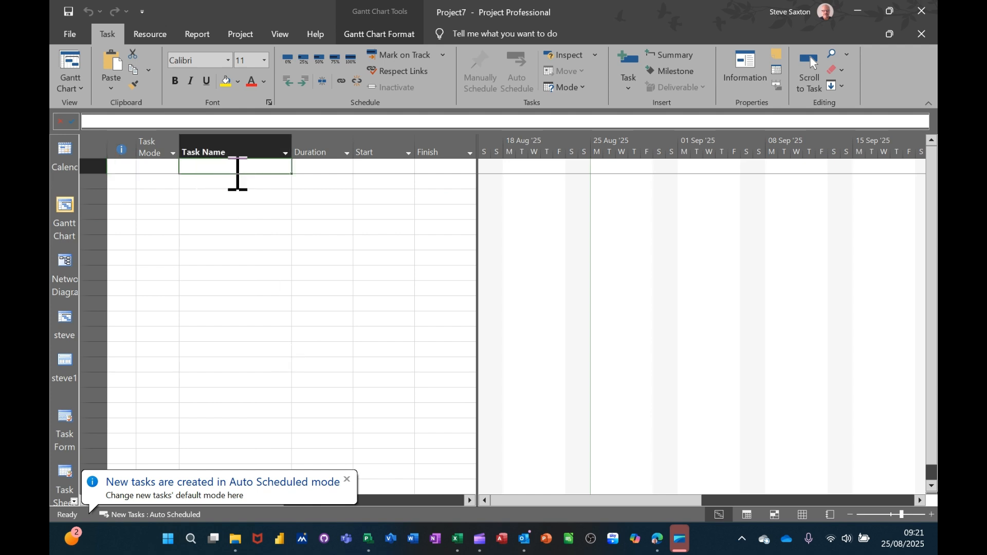
type("Master")
key("Return")
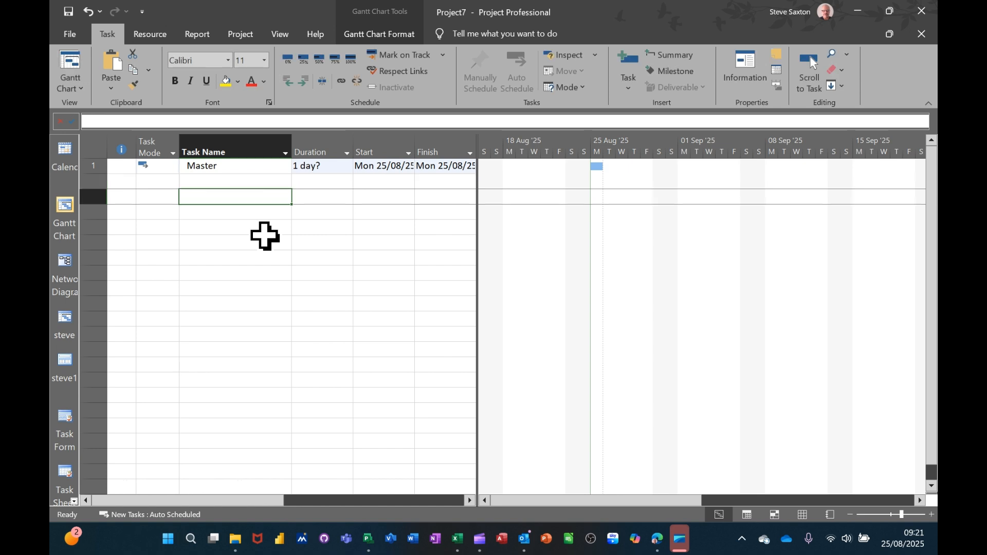
Insert the Project A file from Documents as a linked subproject in row 3, below the Master task
left_click(233, 39)
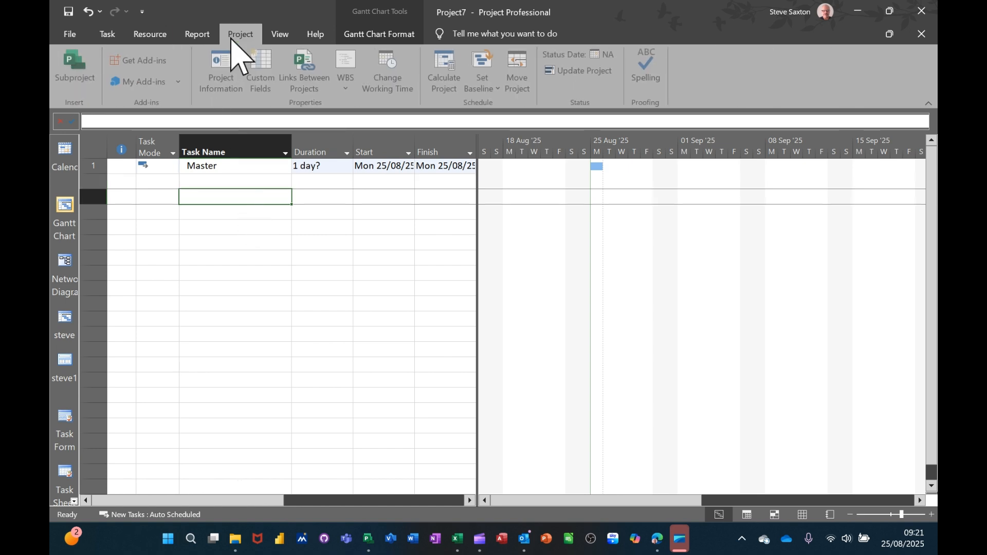
left_click(81, 67)
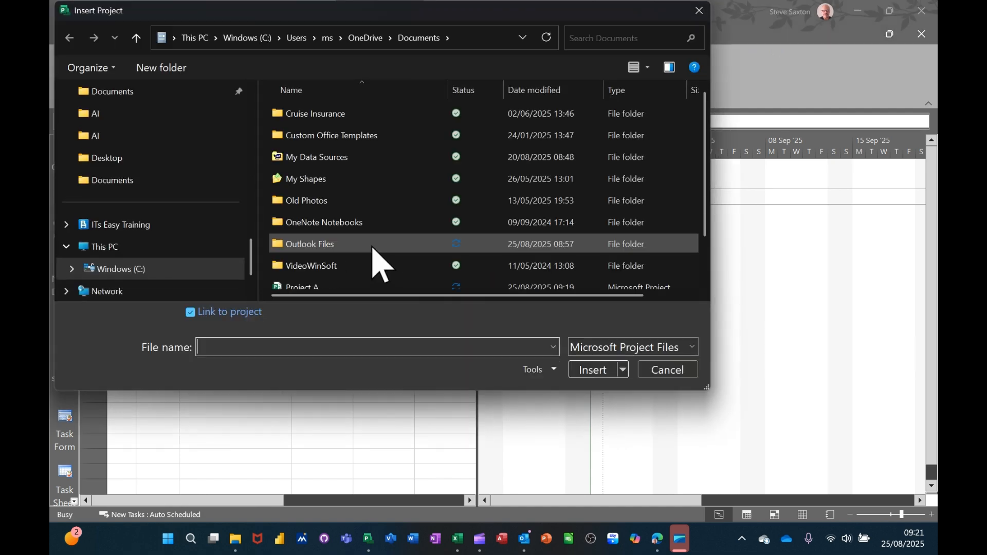
scroll(349, 294, "down", 1)
double_click(339, 244)
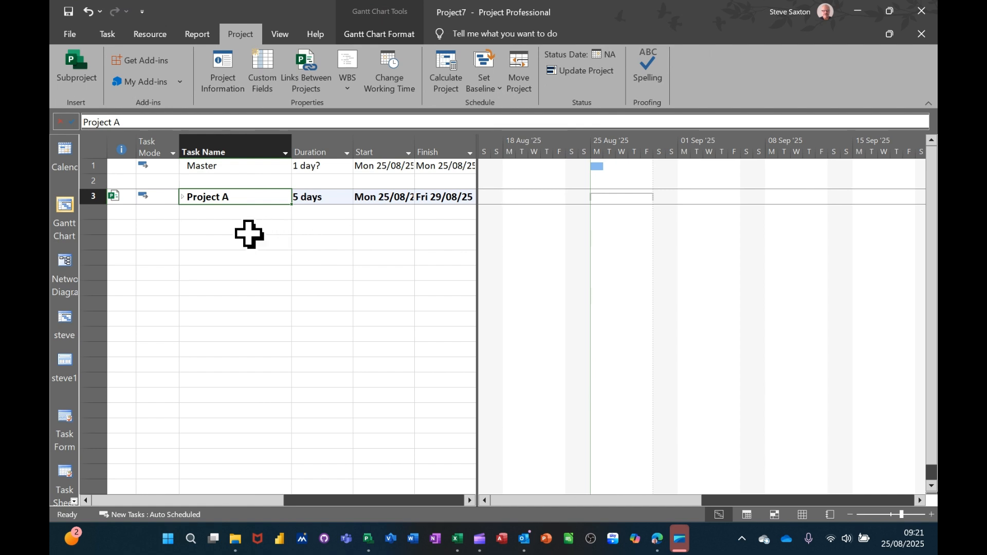
Insert the Project B file from Documents as a linked subproject in row 5, below Project A
left_click(249, 234)
left_click(82, 77)
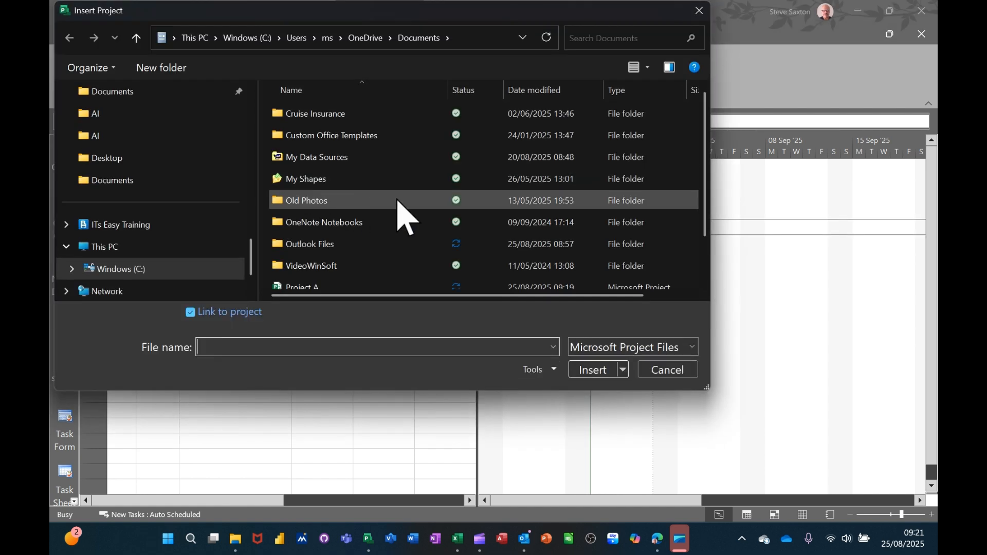
scroll(406, 216, "down", 1)
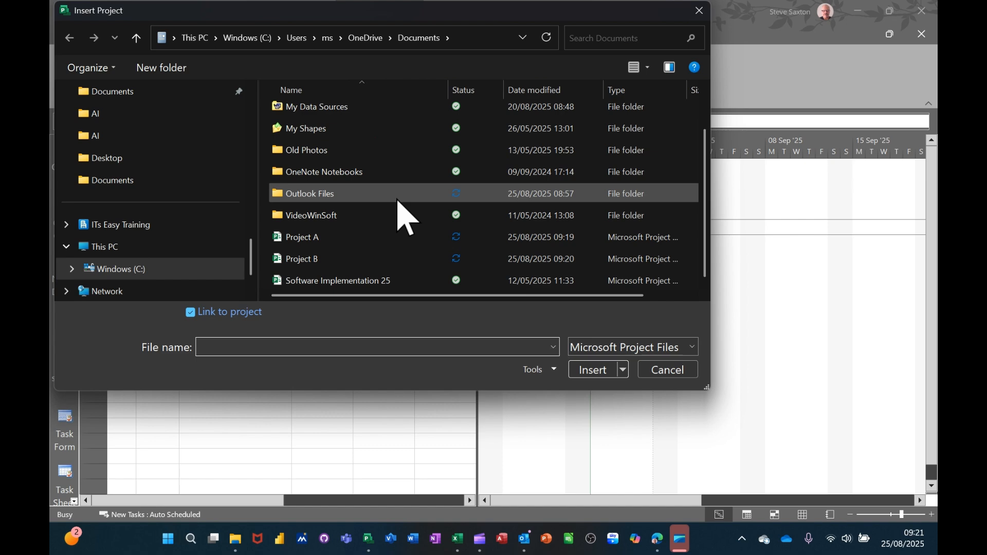
double_click(317, 266)
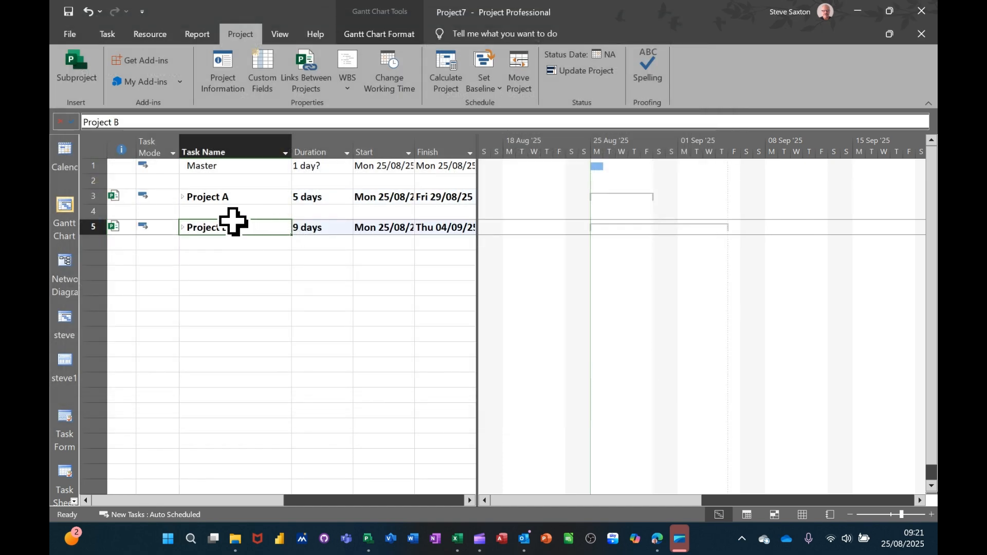
Indent the Project A and Project B subprojects under Master and expand Project A's subtasks
left_click_drag(90, 198, 93, 227)
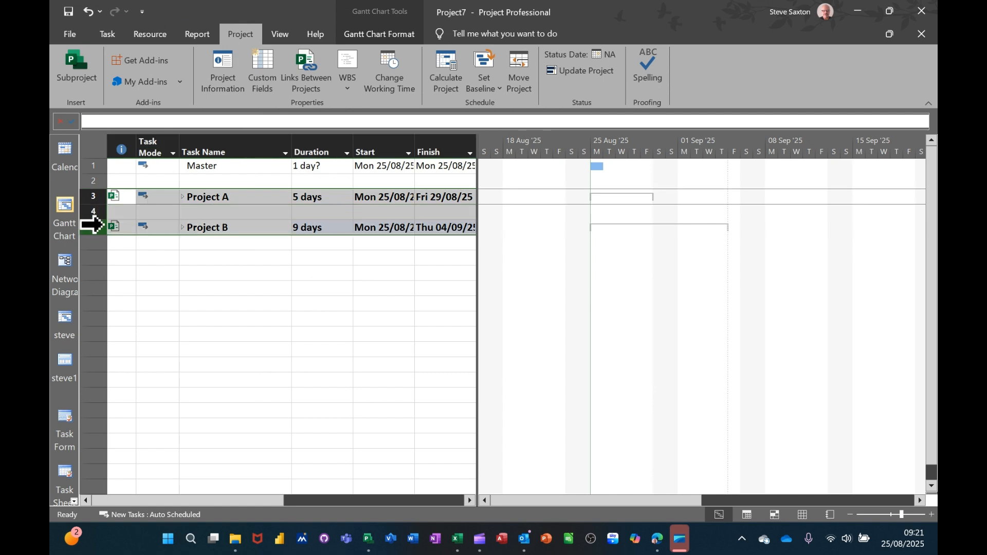
left_click(107, 35)
left_click(304, 82)
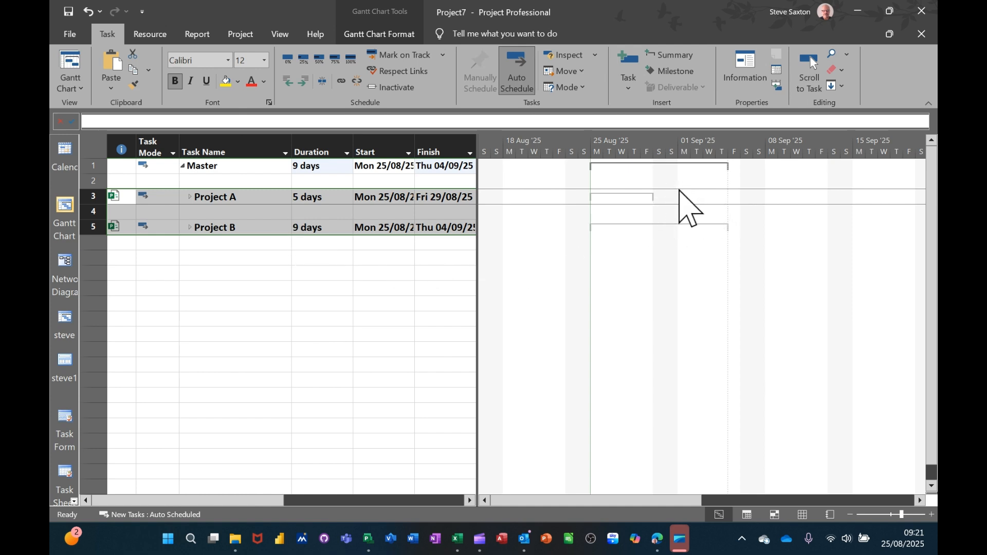
left_click(204, 257)
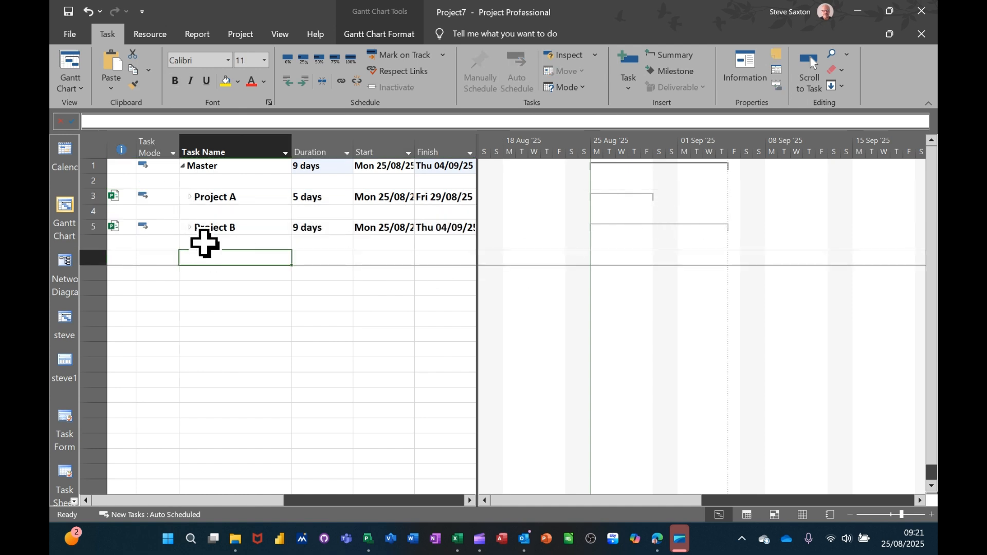
left_click(190, 197)
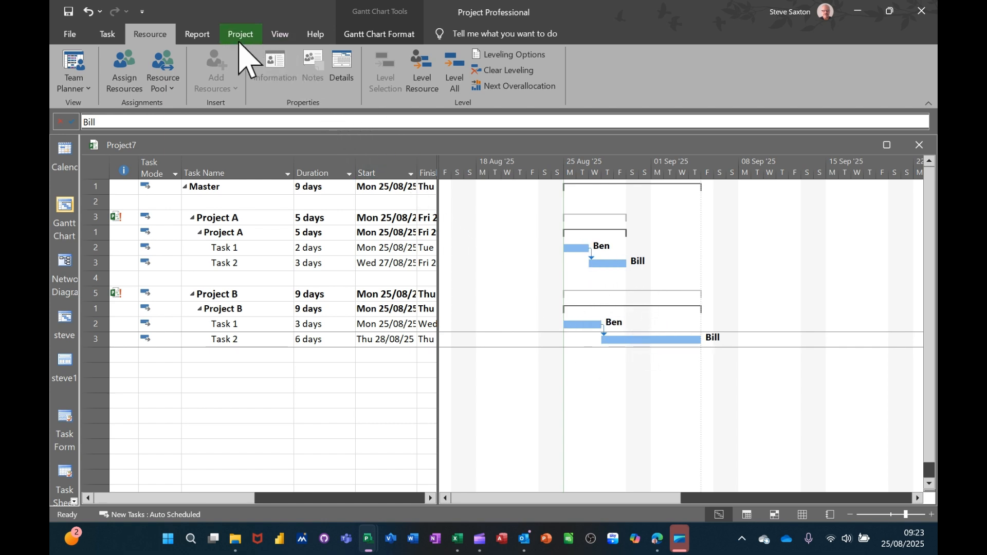
Create a new blank report named My Projects for the master project
left_click(203, 35)
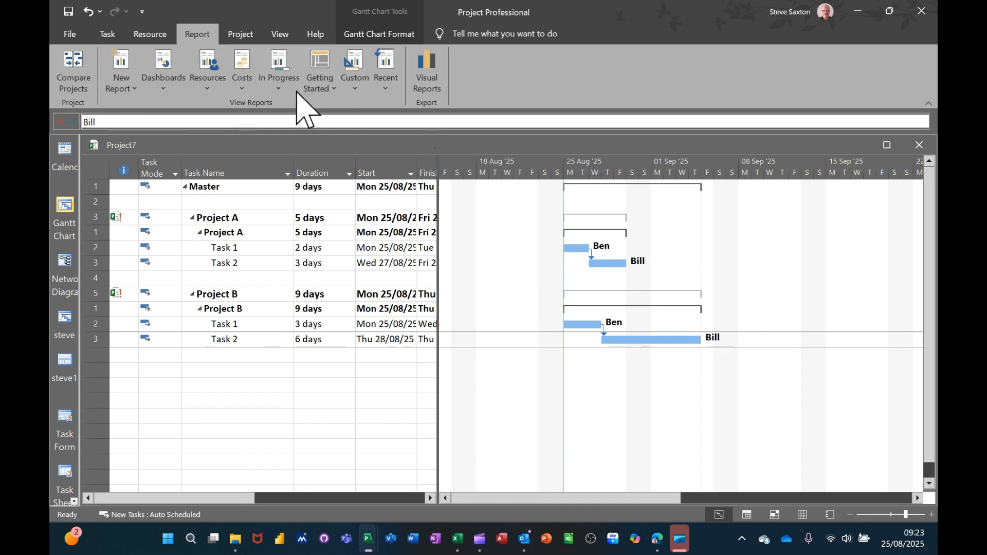
left_click(123, 75)
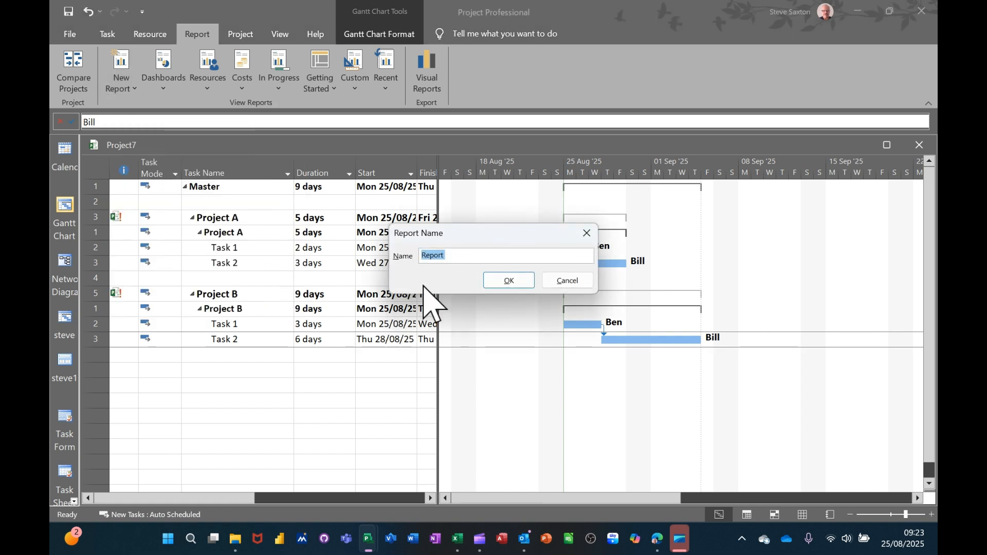
type("My Projects")
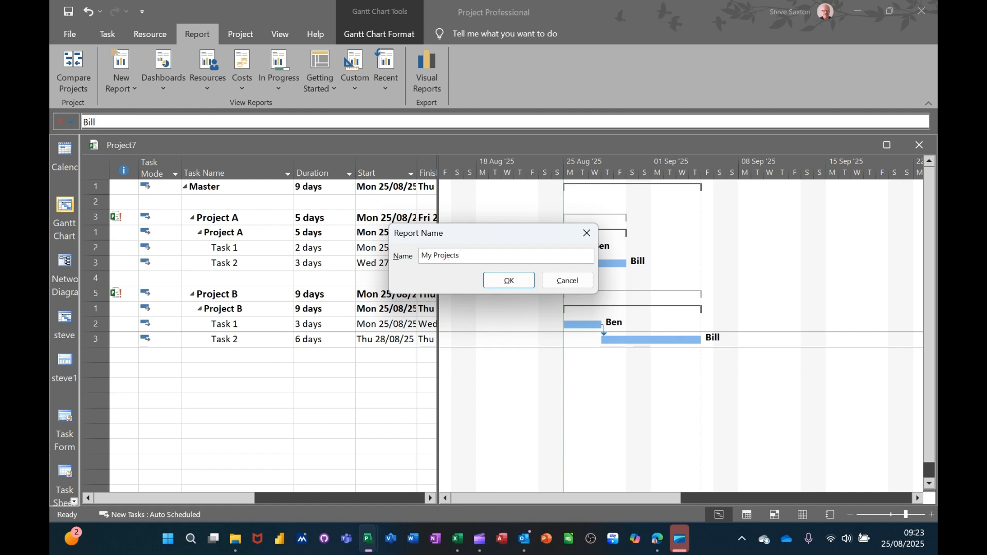
key("Return")
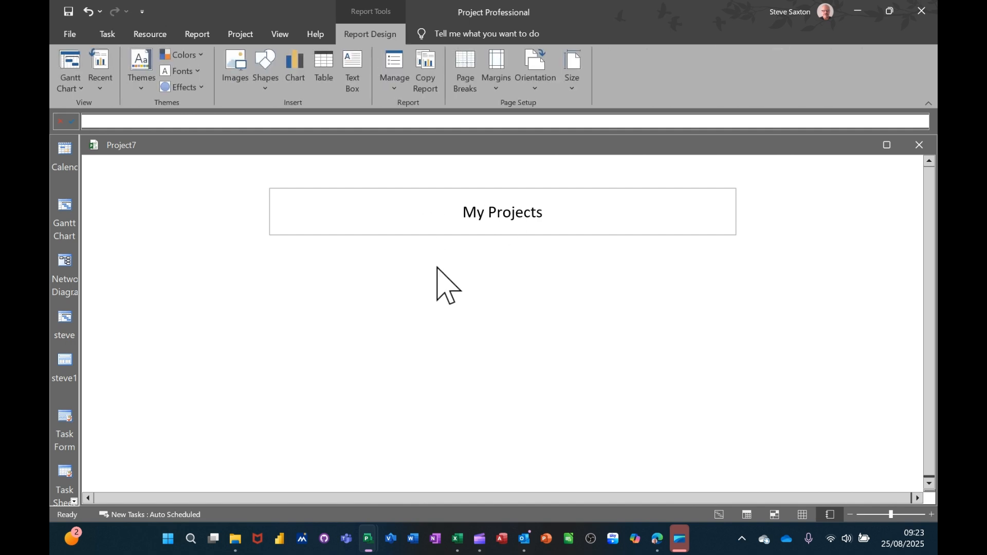
Insert a table just beneath the My Projects title and base it on resource fields
left_click(319, 64)
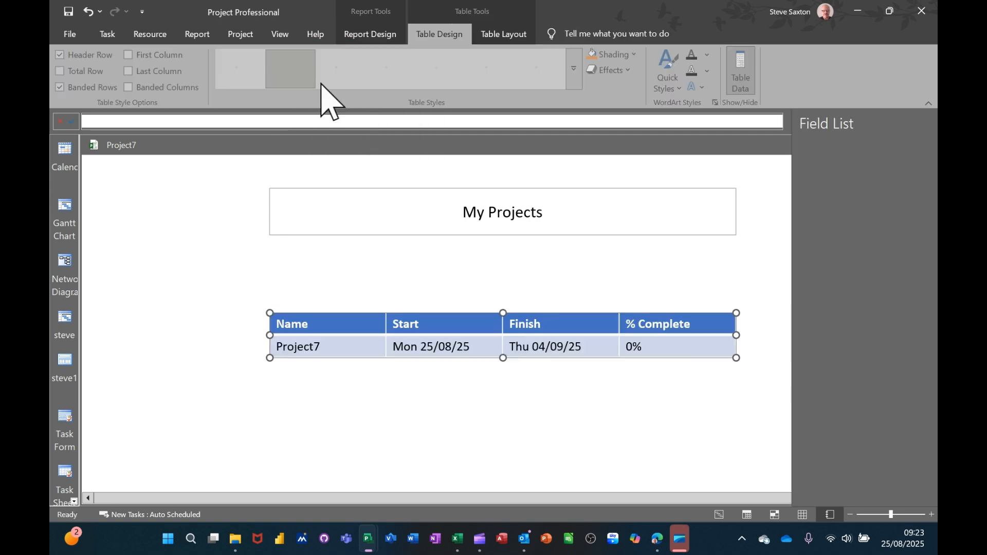
left_click_drag(431, 313, 383, 263)
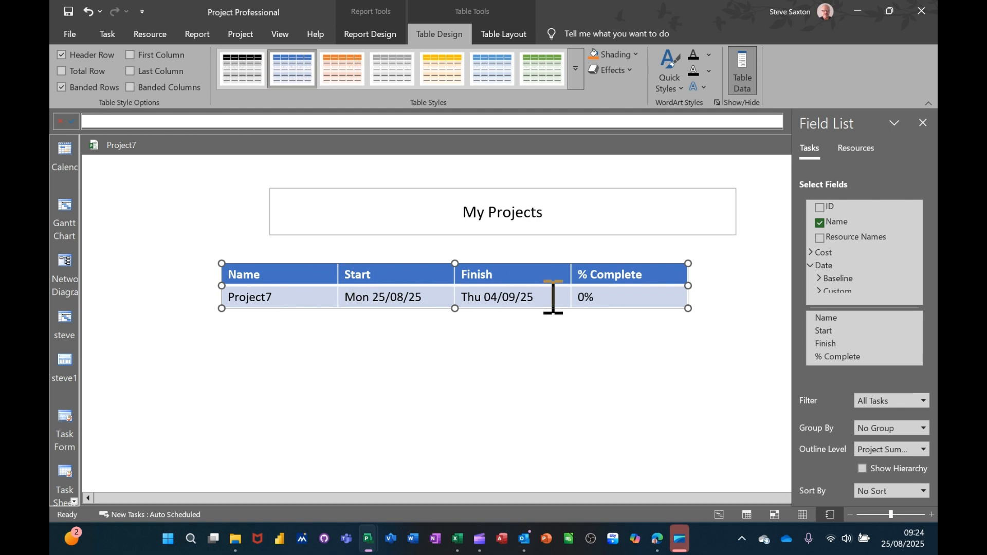
left_click(844, 150)
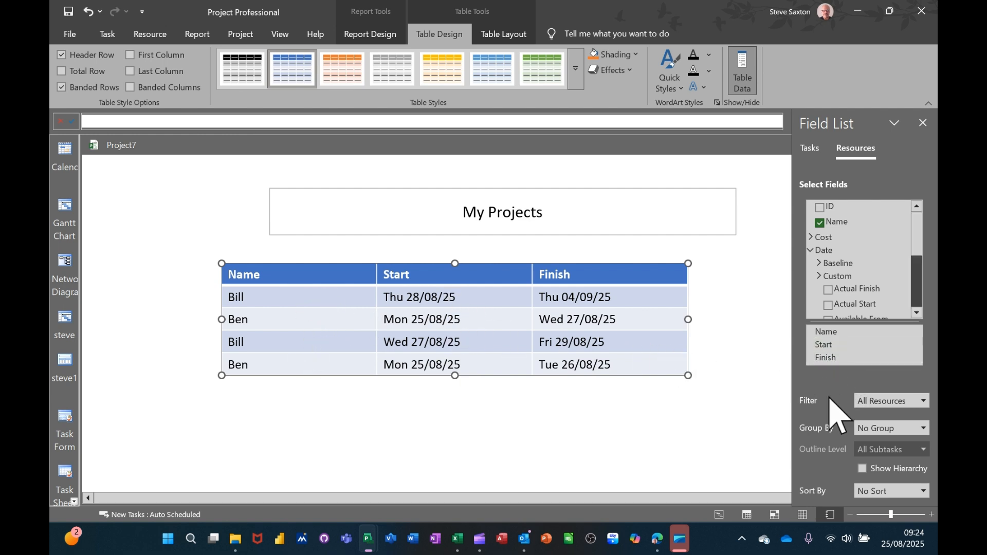
Group the report table by Project and set its outline level to Level 2, keeping the All Resources filter
left_click(924, 401)
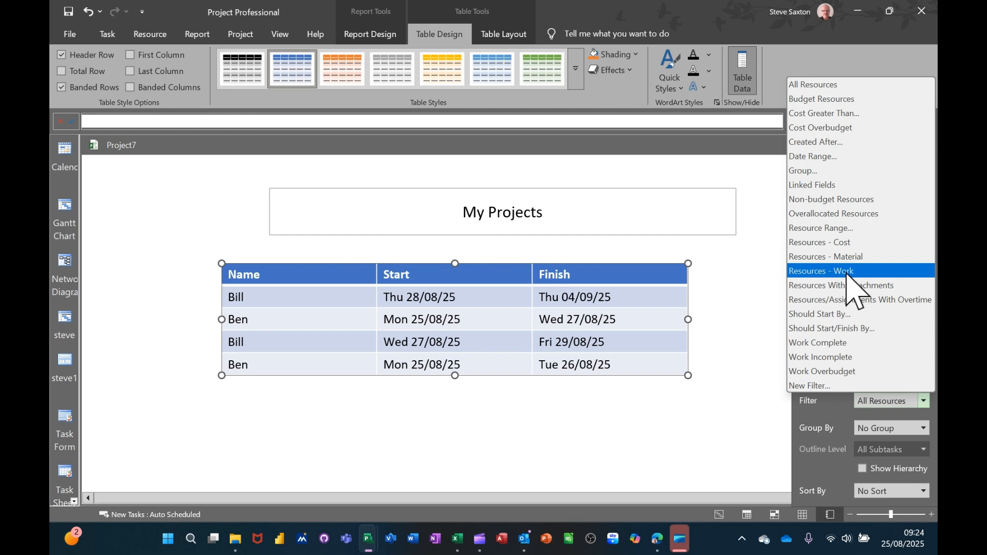
left_click(807, 430)
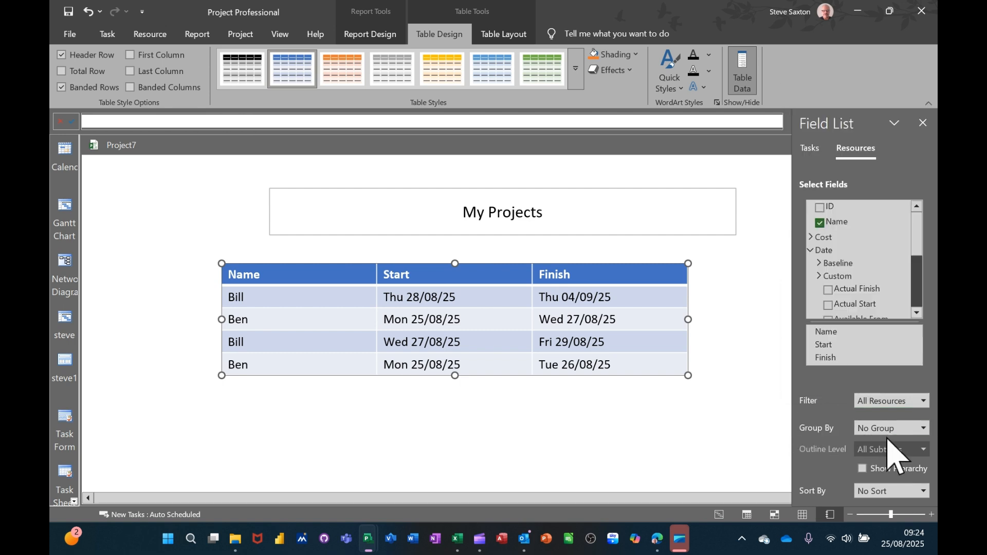
left_click(923, 429)
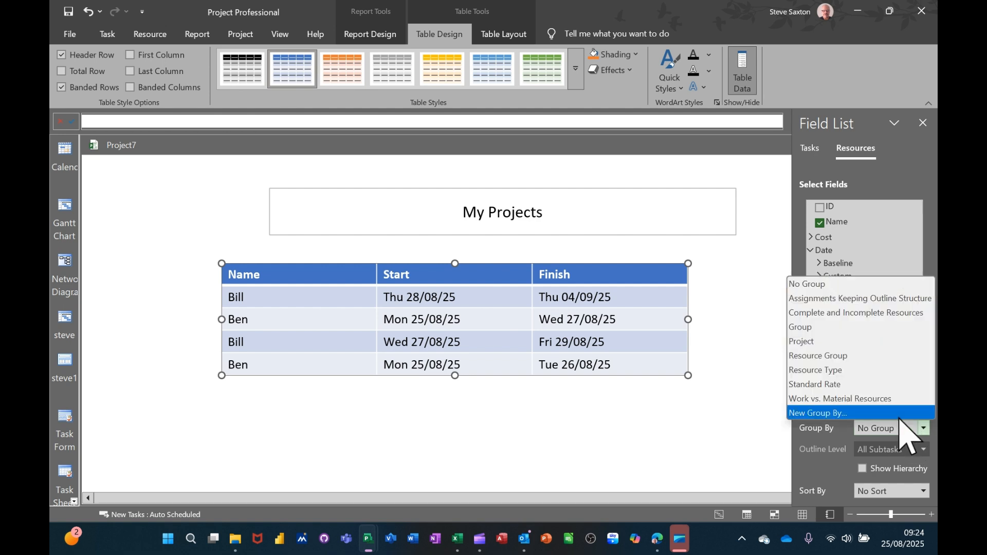
left_click(830, 342)
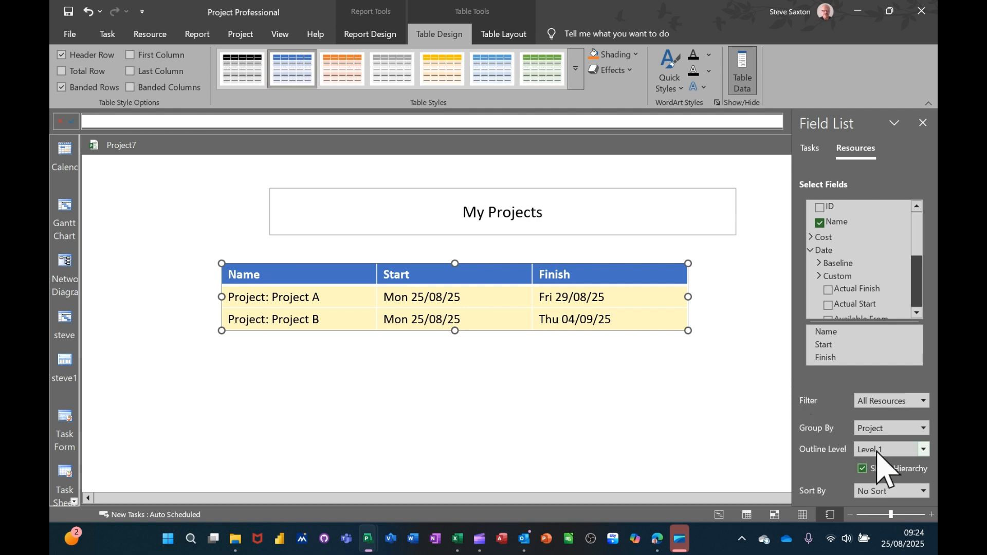
left_click(924, 450)
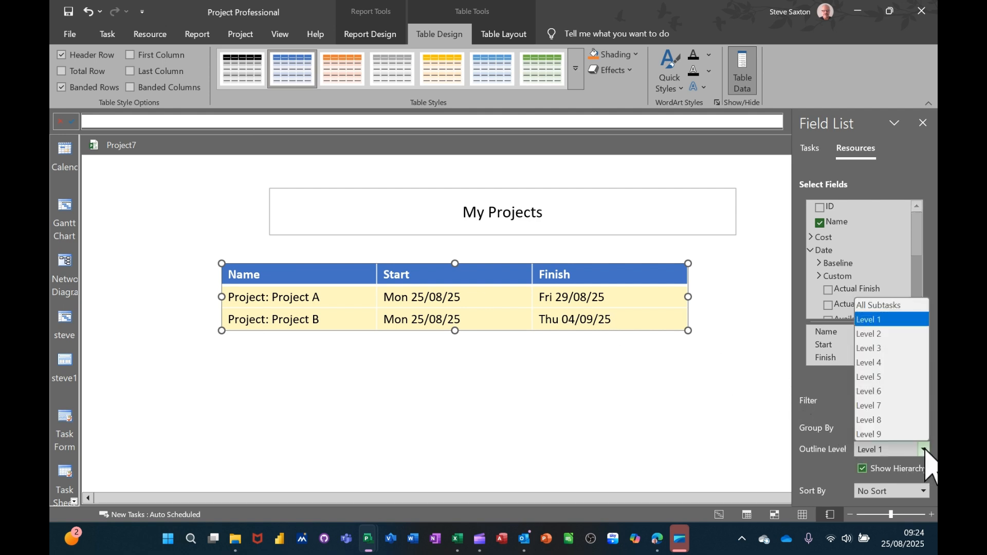
left_click(881, 335)
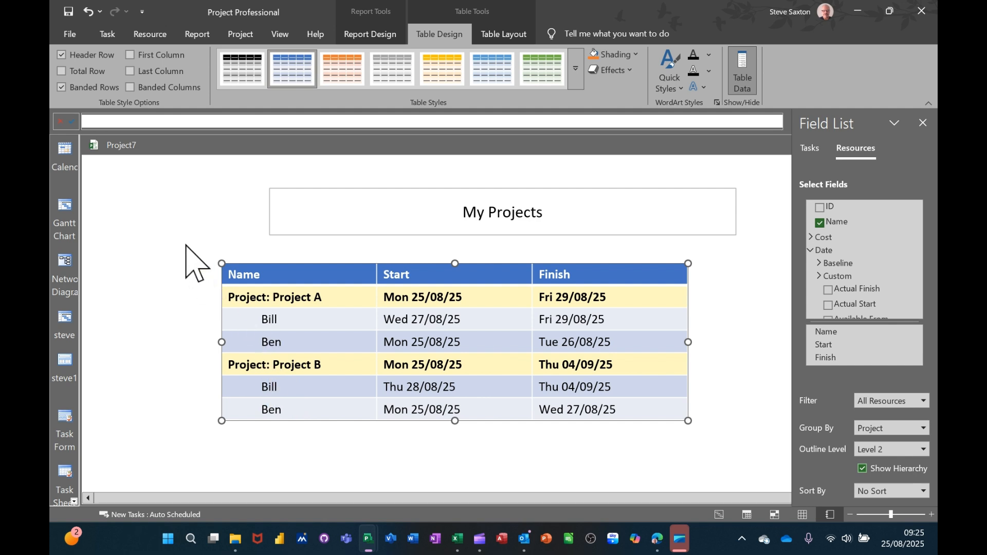
Move the resource table to the left edge of the report, keeping it just beneath the My Projects title
left_click(75, 210)
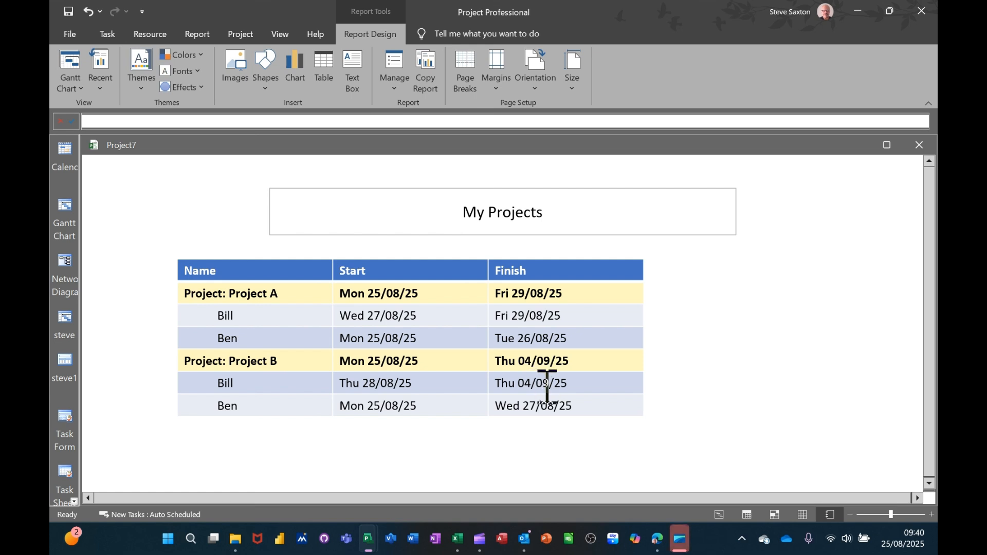
left_click(468, 259)
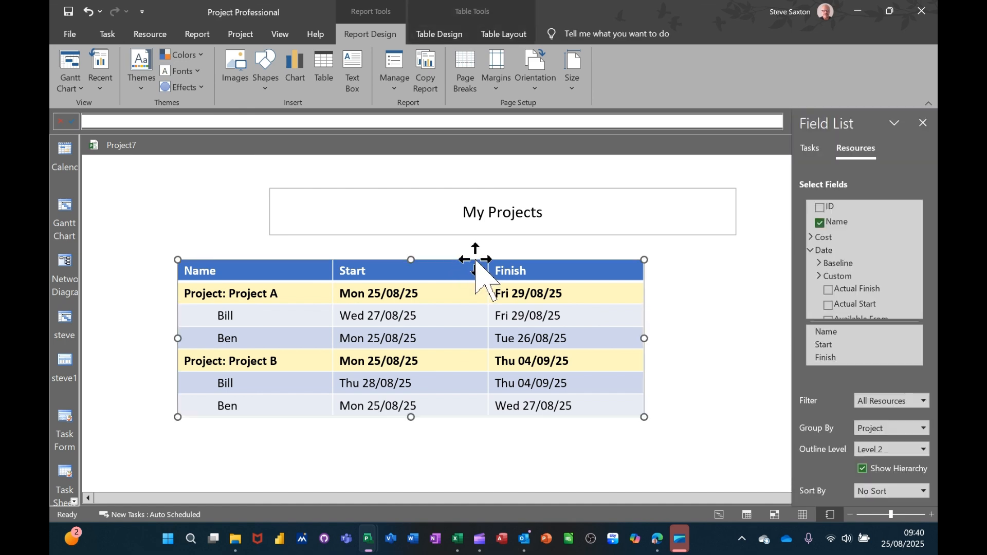
left_click_drag(474, 260, 356, 260)
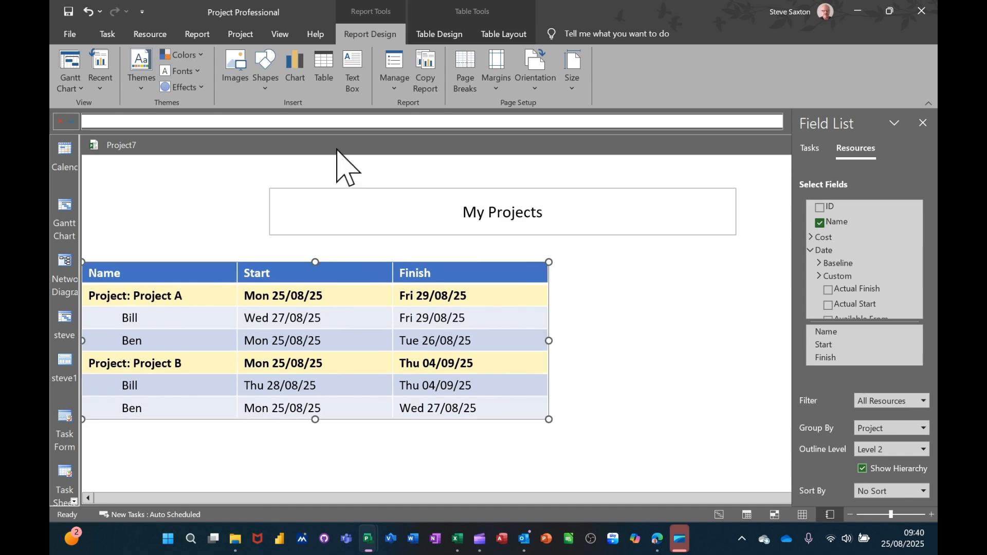
Insert a clustered column chart into the report and place it beneath the title, towards the right of the table
left_click(295, 77)
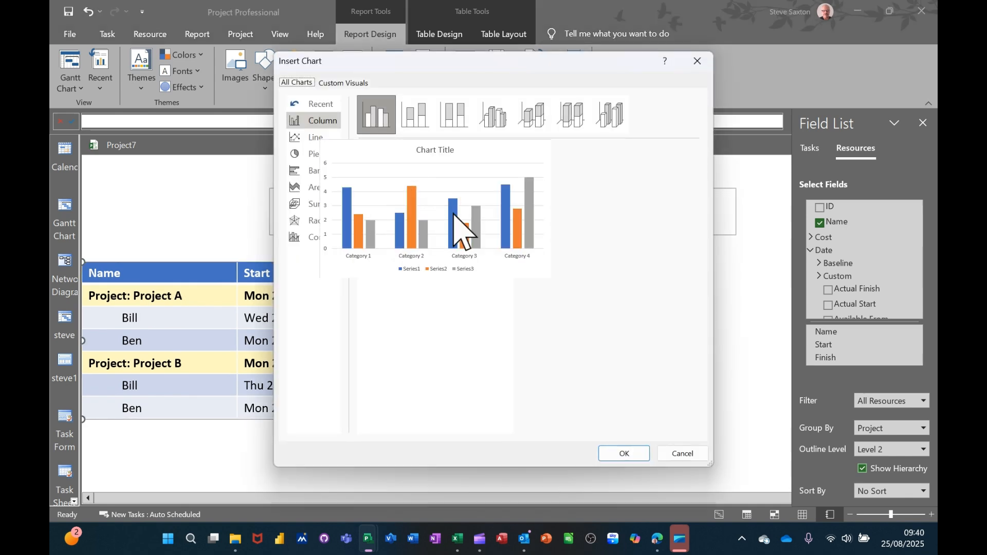
double_click(453, 214)
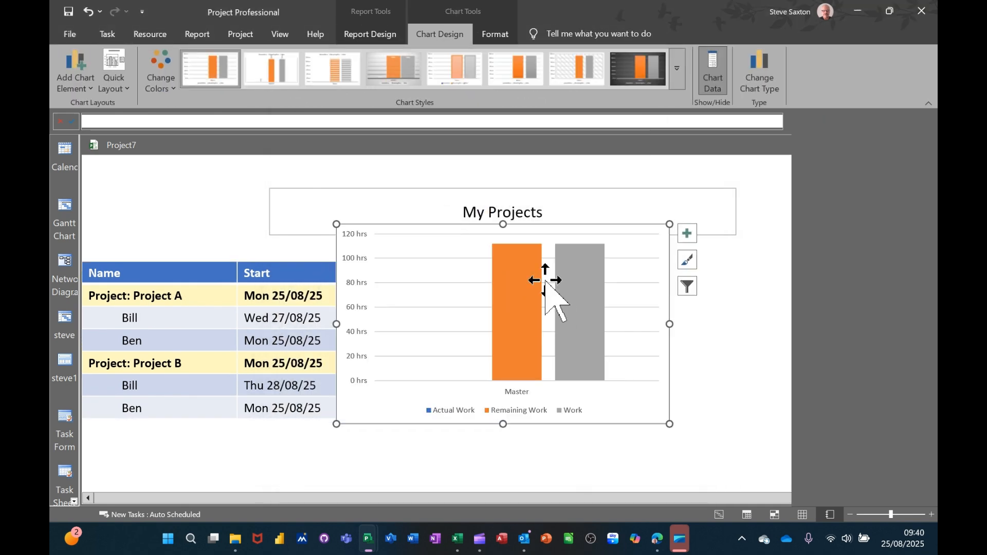
left_click_drag(597, 223, 682, 246)
left_click(717, 276)
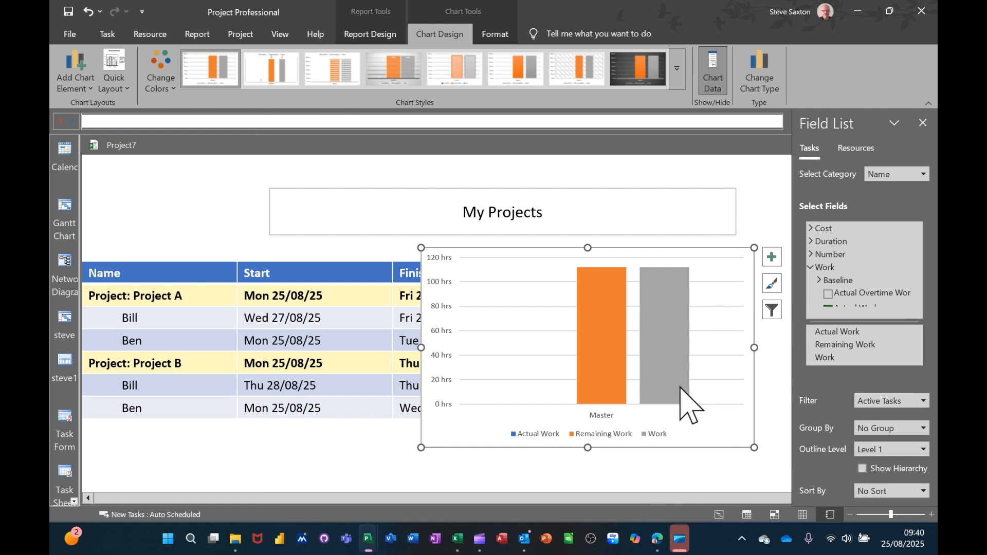
Base the new chart on resource fields and group it by Project
left_click(849, 149)
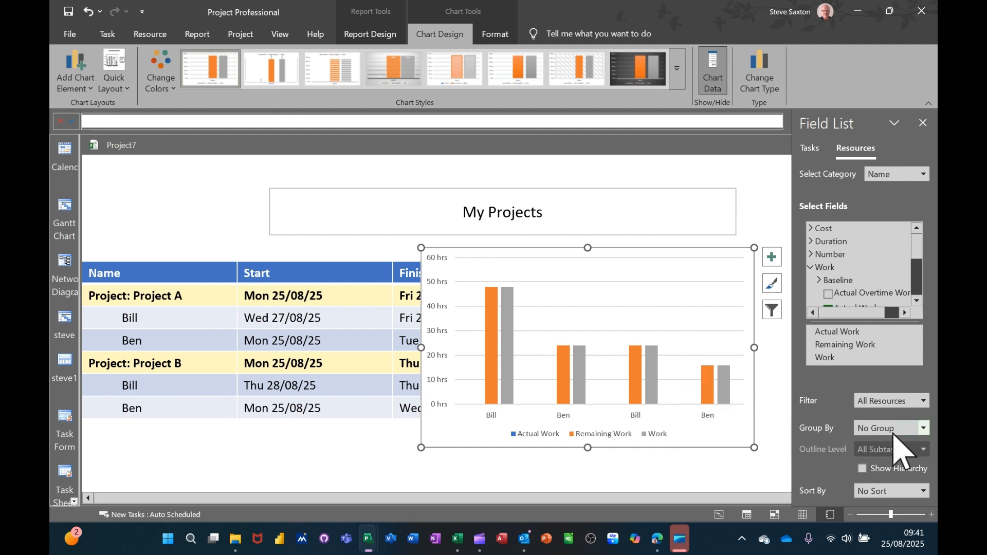
left_click(924, 429)
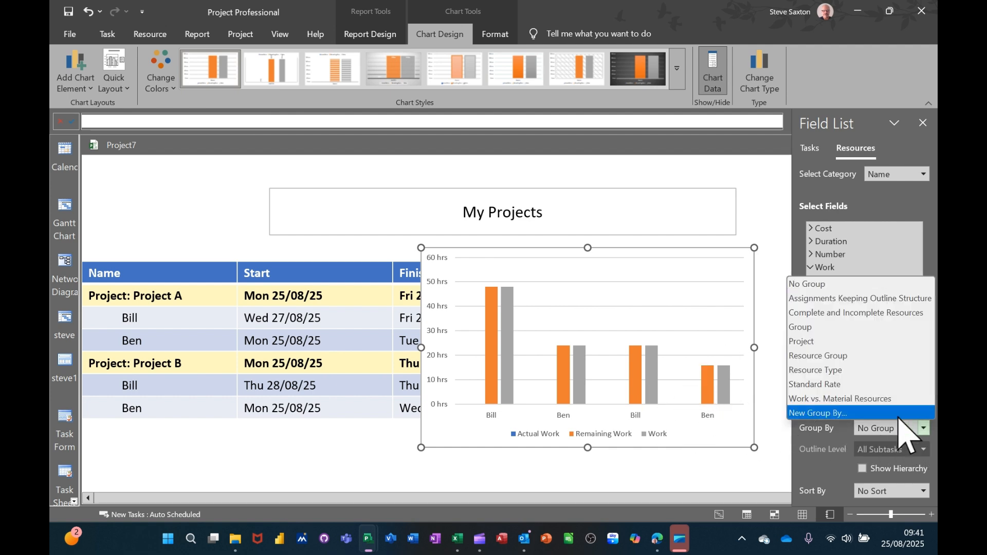
left_click(852, 342)
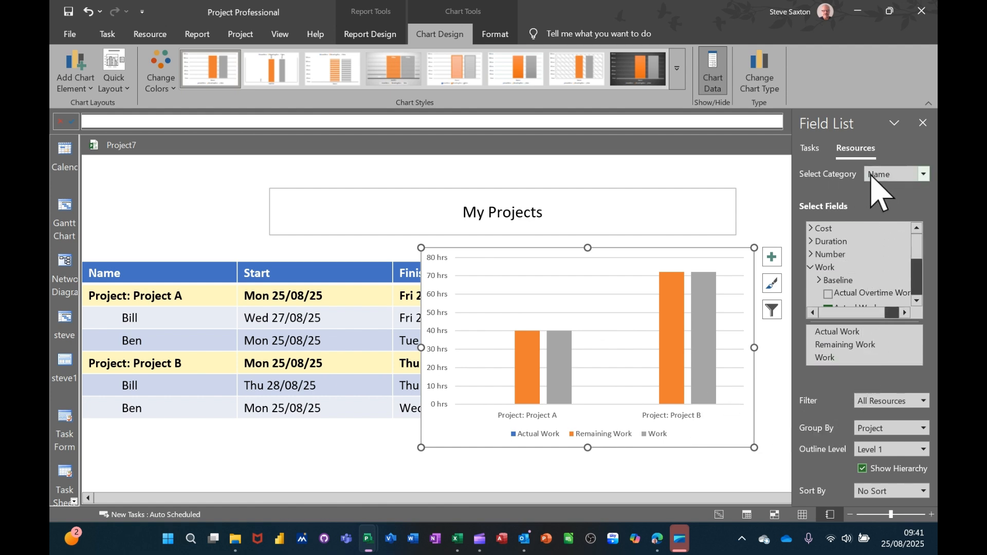
Set the chart's category to Time and change its timescale units to Weeks
left_click(924, 175)
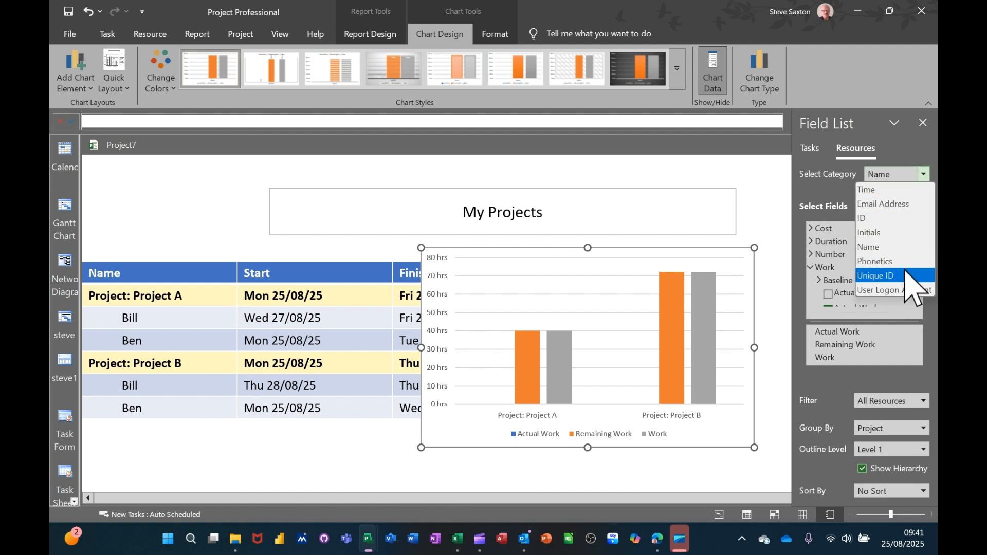
left_click(874, 190)
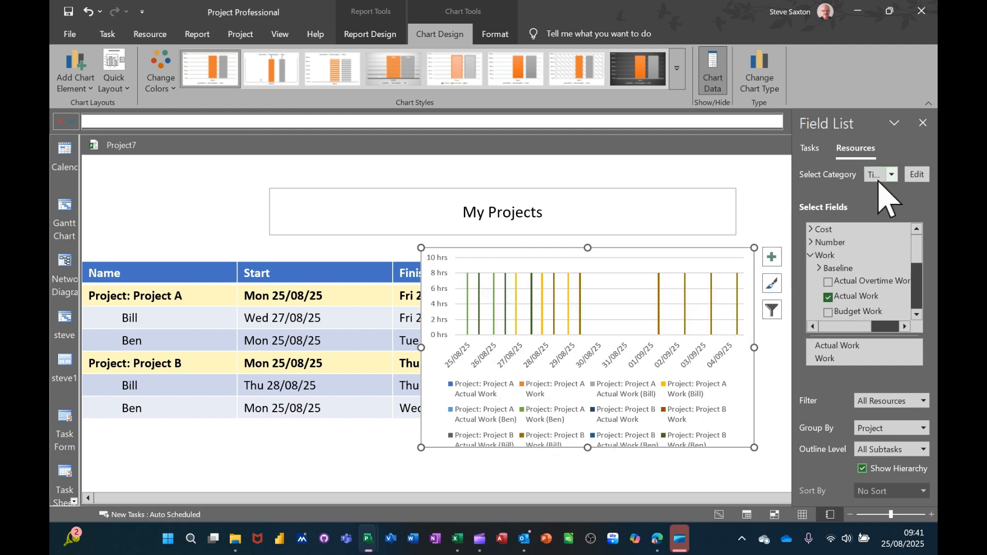
left_click(916, 175)
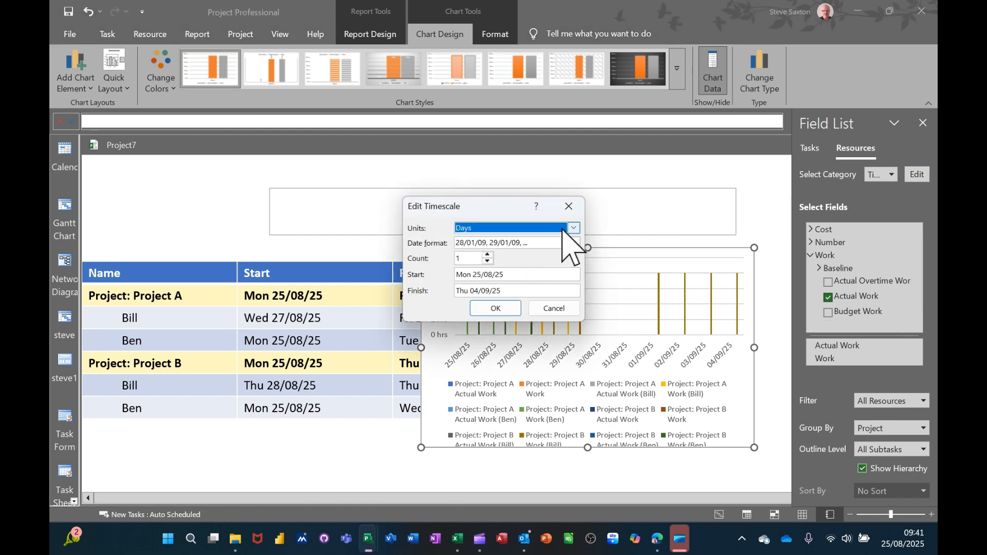
left_click(574, 228)
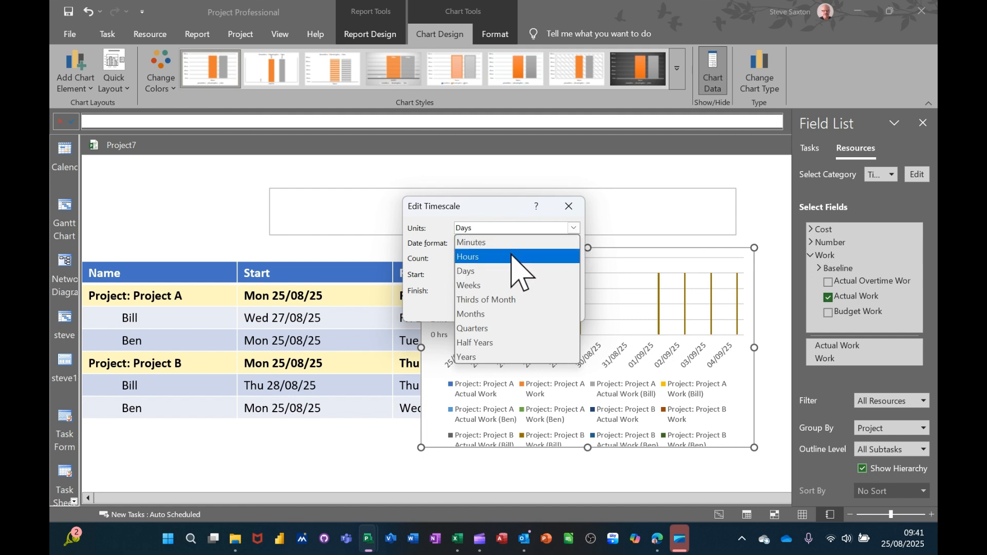
left_click(501, 284)
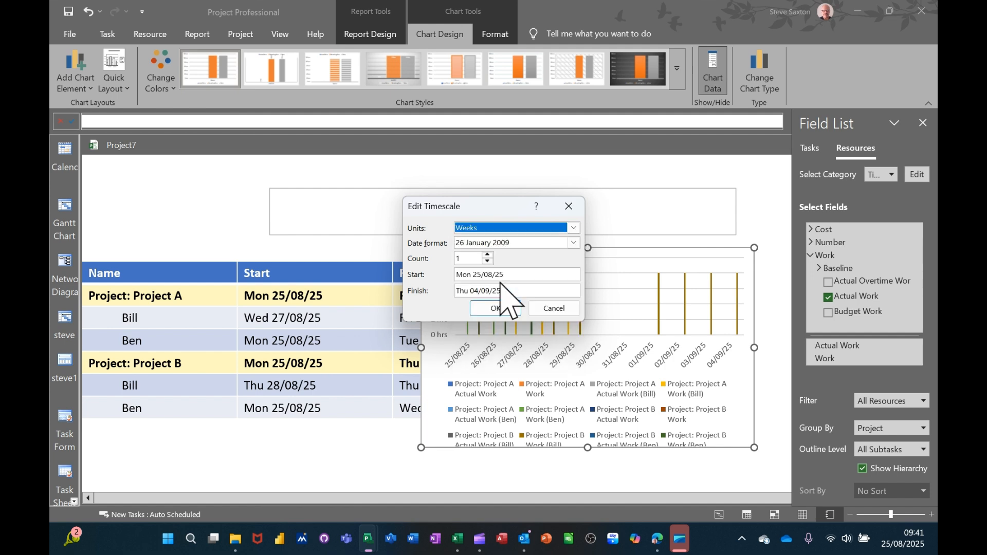
left_click(495, 307)
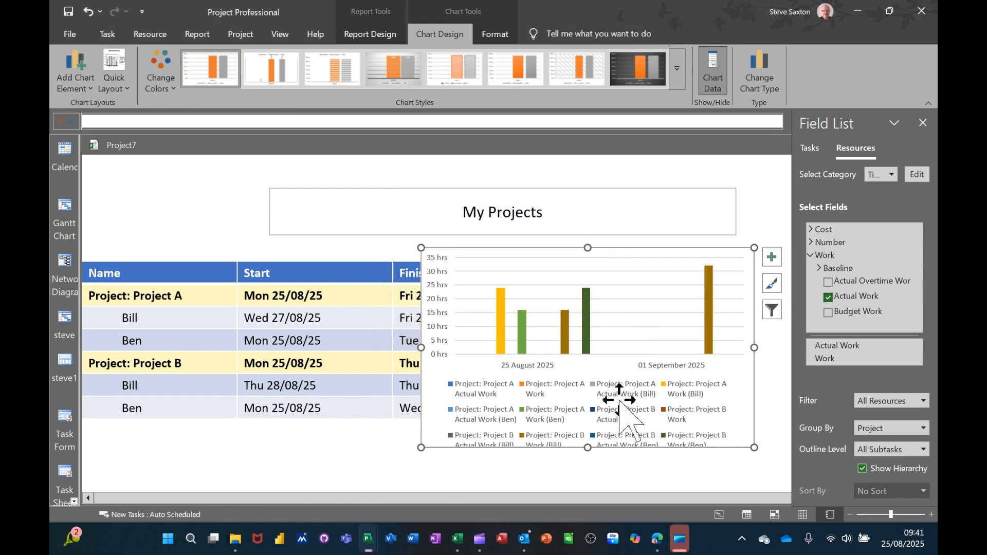
Set the resource chart's outline level to Level 2 and remove the Actual Work field
left_click(924, 451)
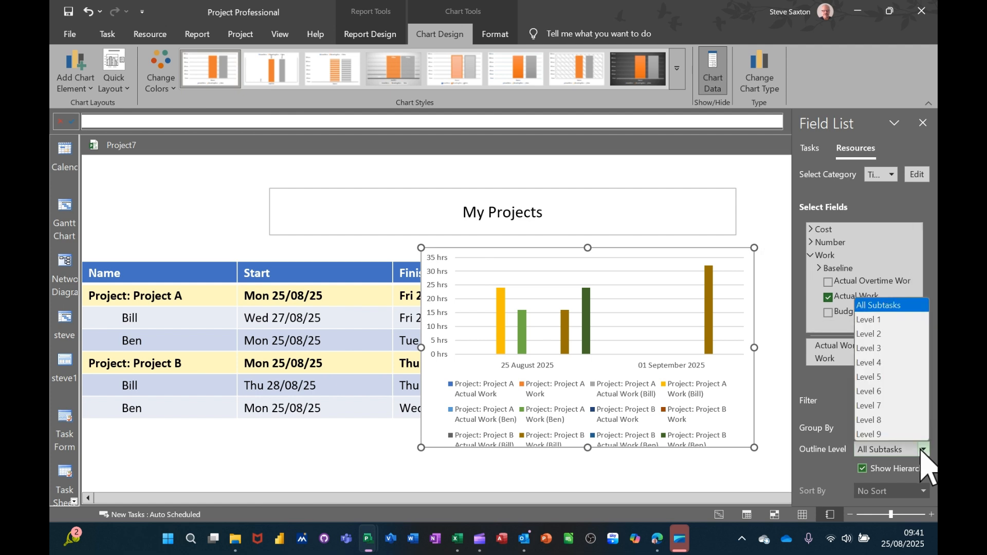
left_click(882, 336)
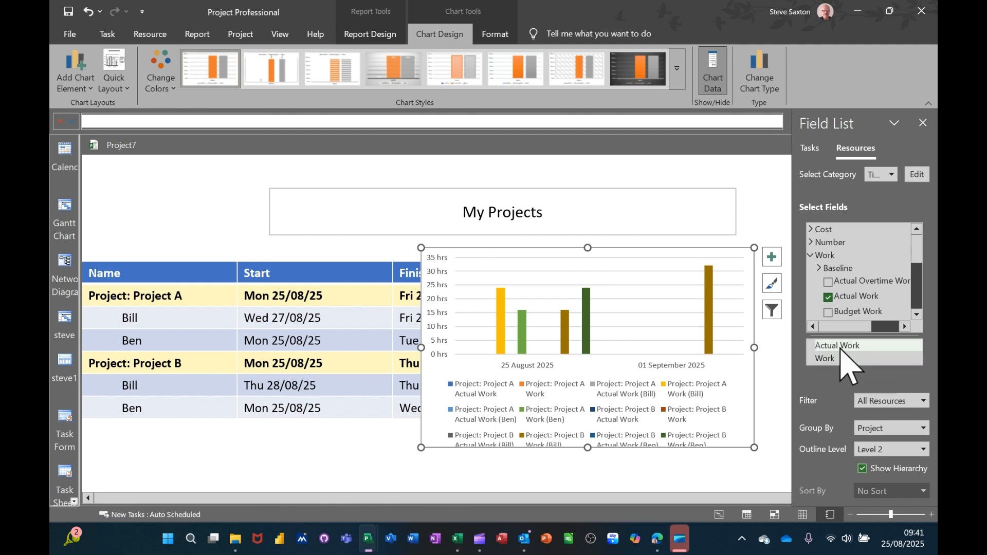
left_click(829, 297)
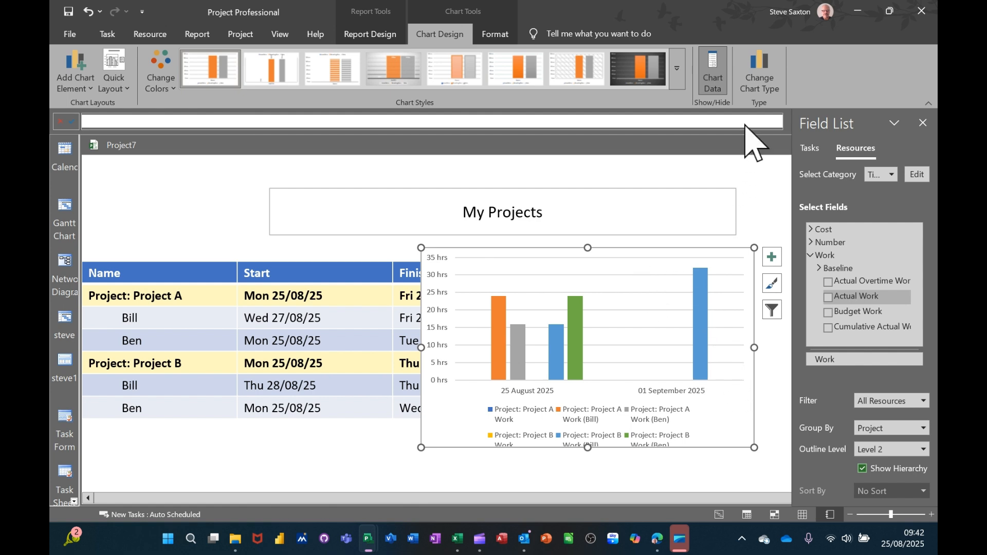
Preview the line and combo chart types, including the combo variants, for the chart without applying any of them
left_click(759, 64)
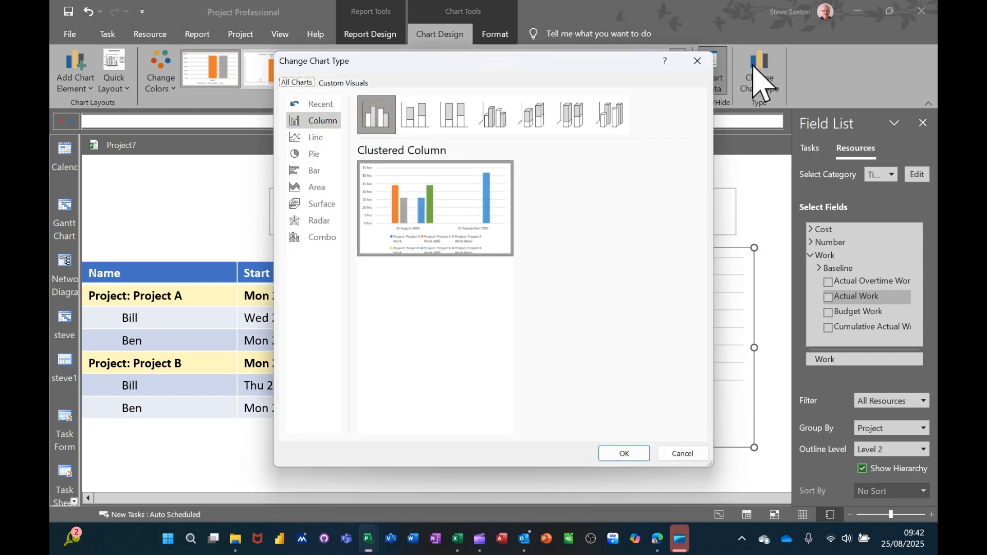
left_click(300, 140)
mouse_move(458, 179)
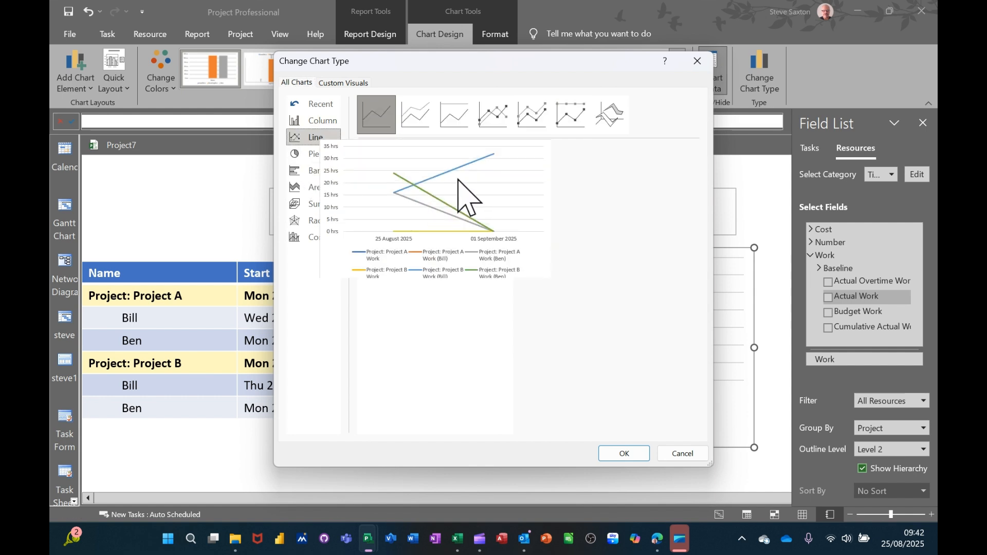
left_click(293, 237)
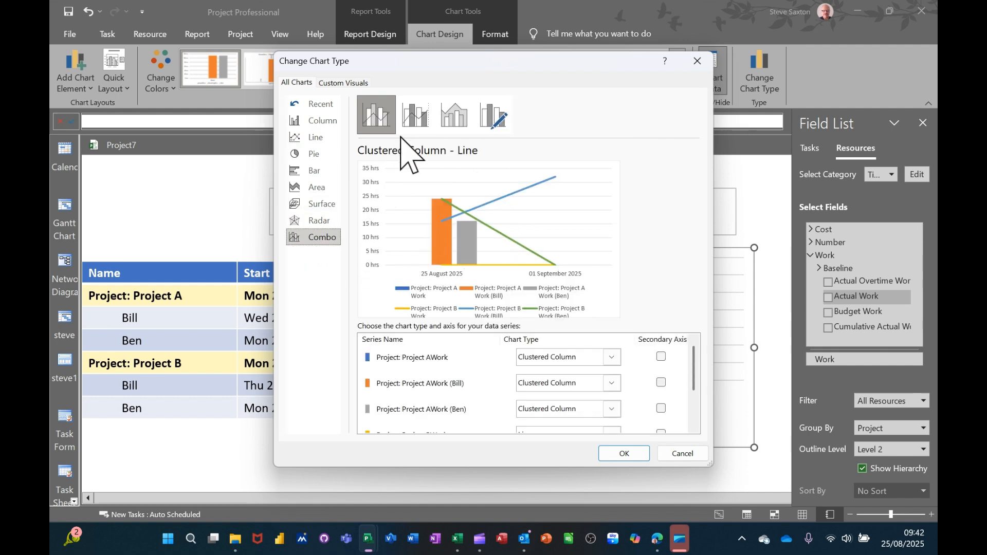
left_click(415, 120)
left_click(453, 115)
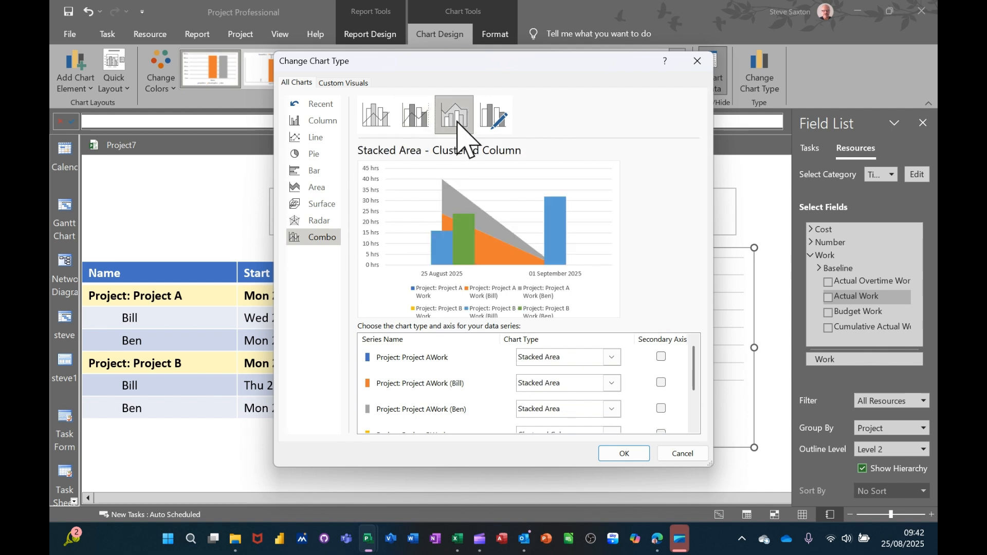
left_click(491, 125)
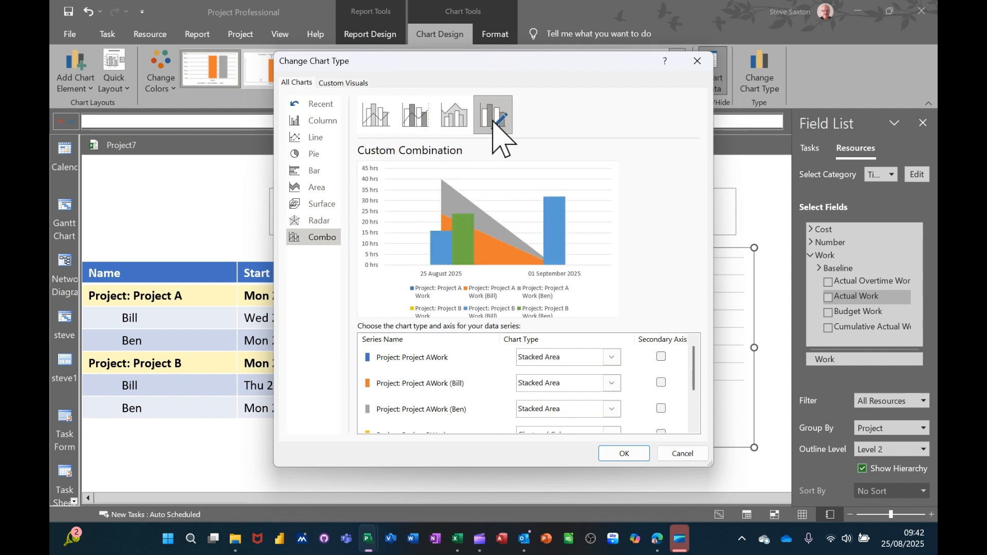
left_click(376, 135)
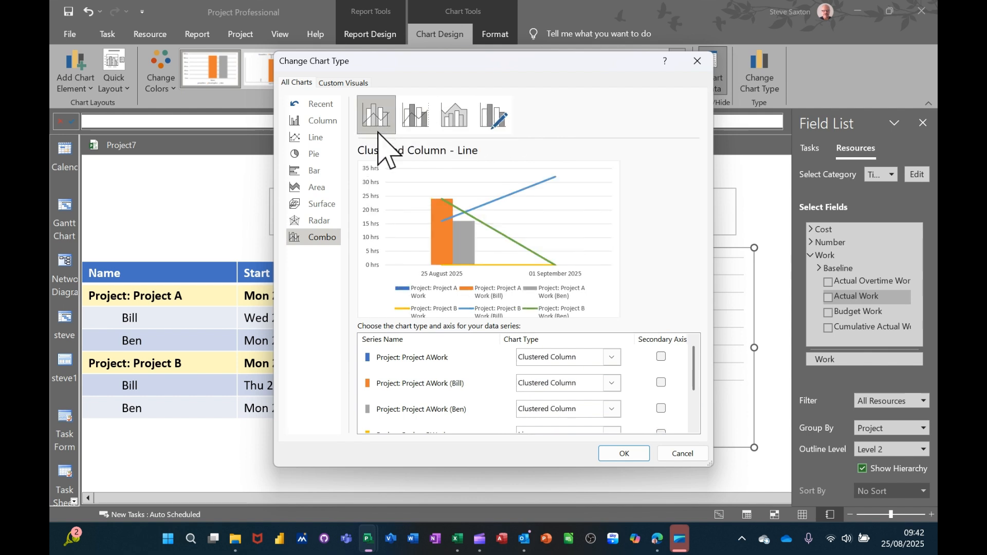
left_click(673, 456)
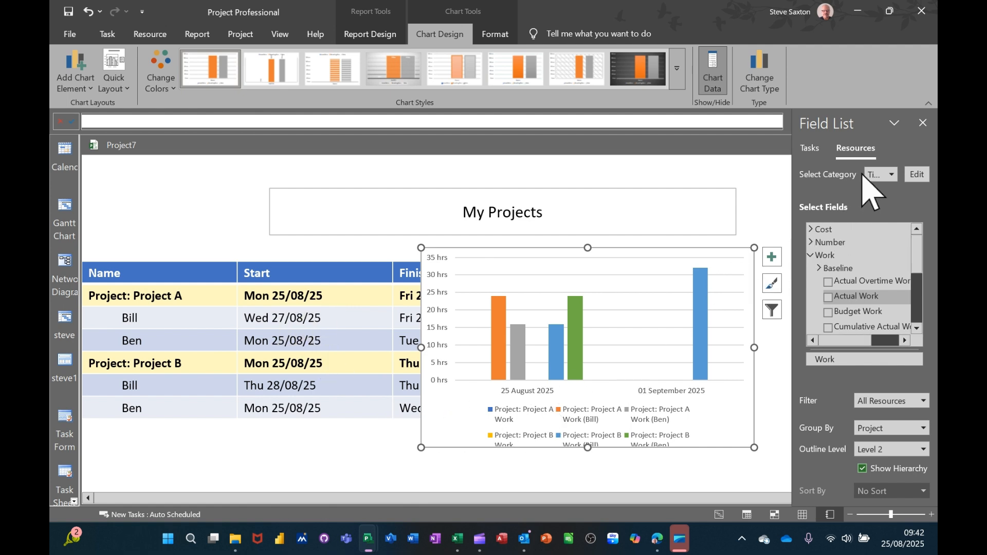
Switch the chart to task fields and set its category to Time
left_click(813, 148)
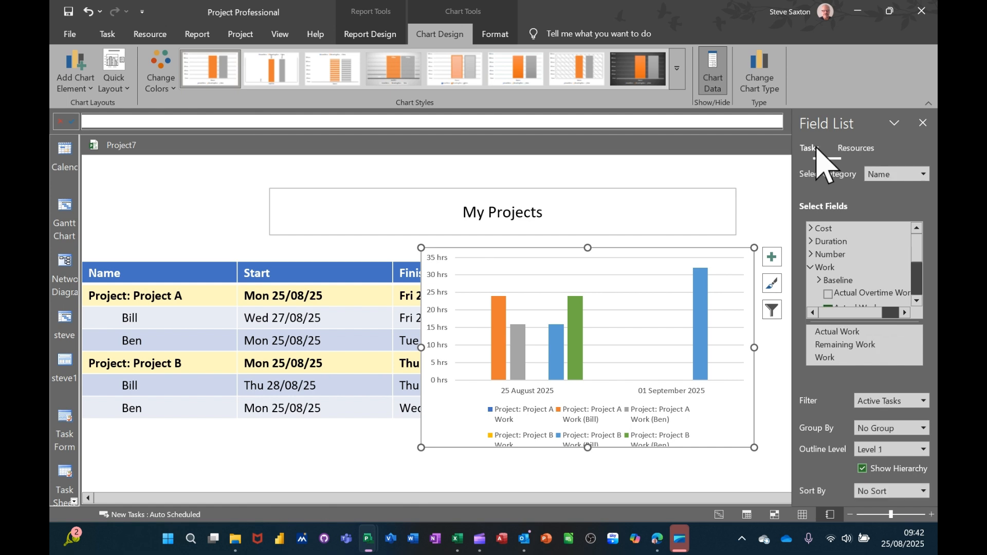
left_click(924, 173)
left_click(877, 189)
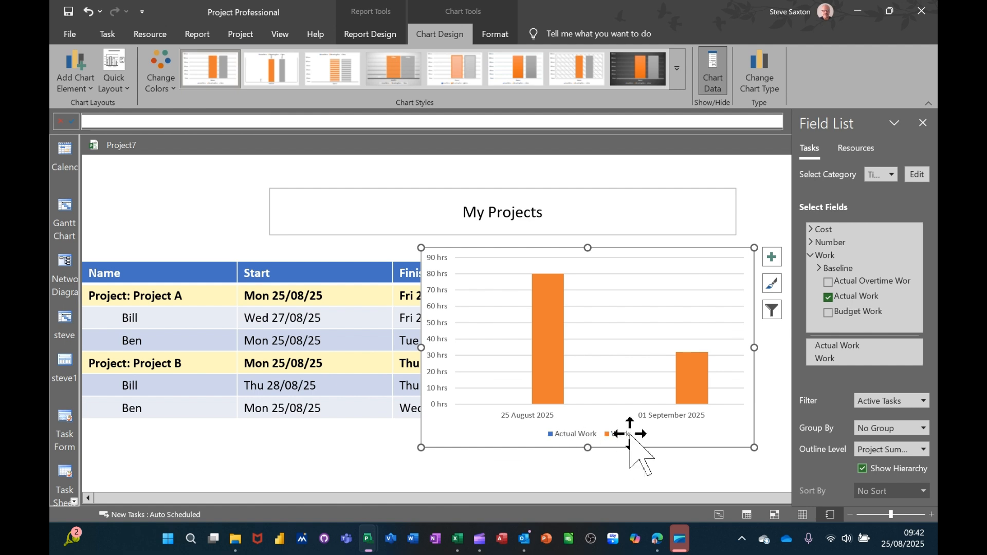
Set the task-based chart's outline level to Level 2, leaving it ungrouped
left_click(924, 429)
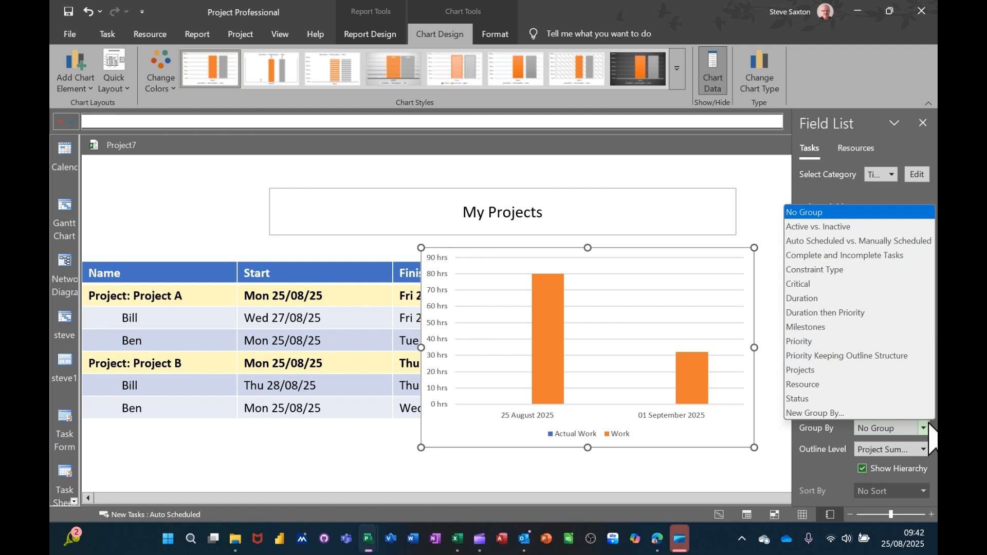
left_click(924, 428)
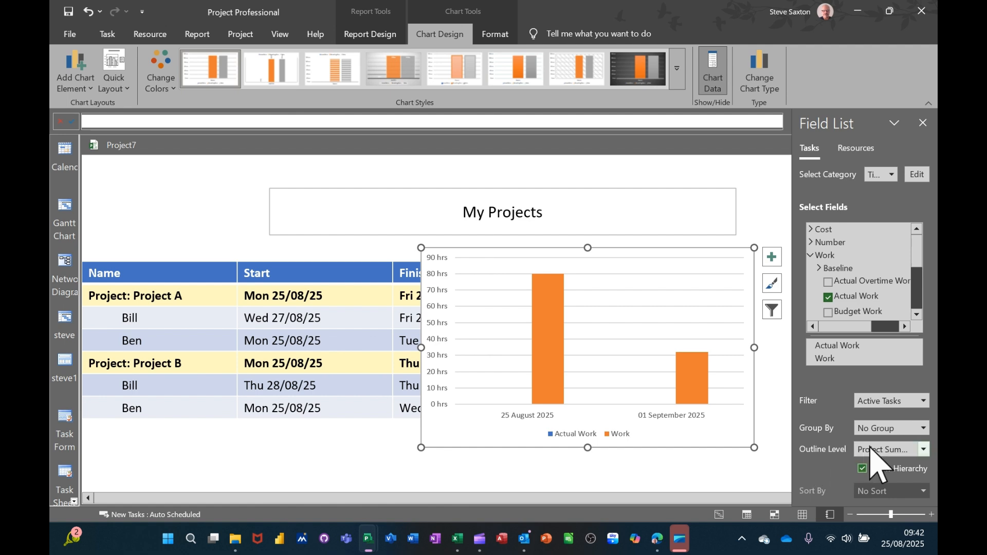
left_click(924, 449)
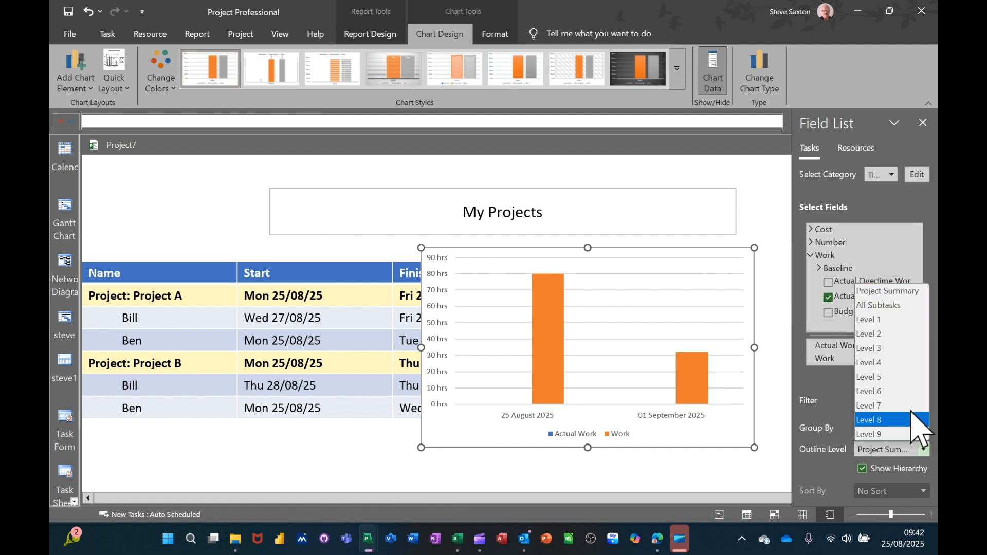
left_click(883, 334)
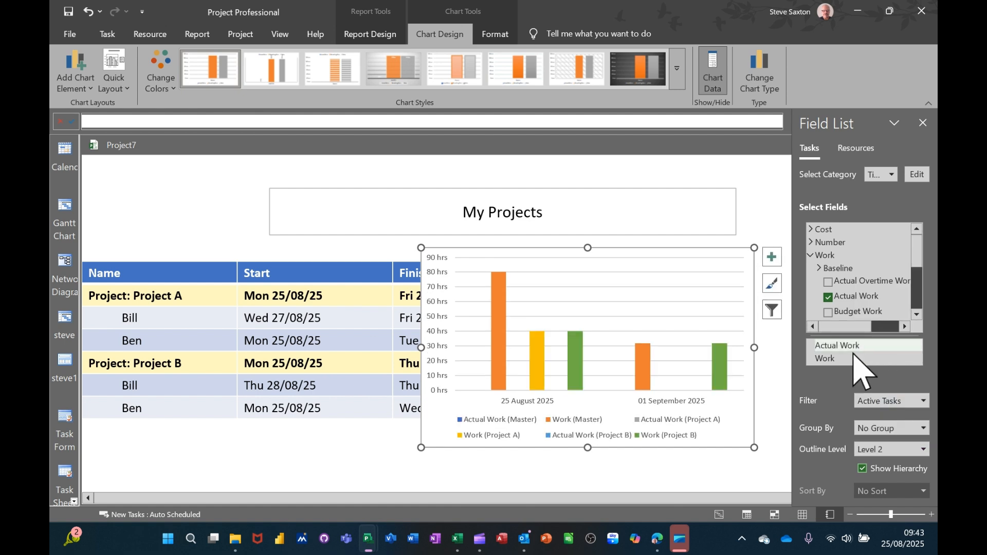